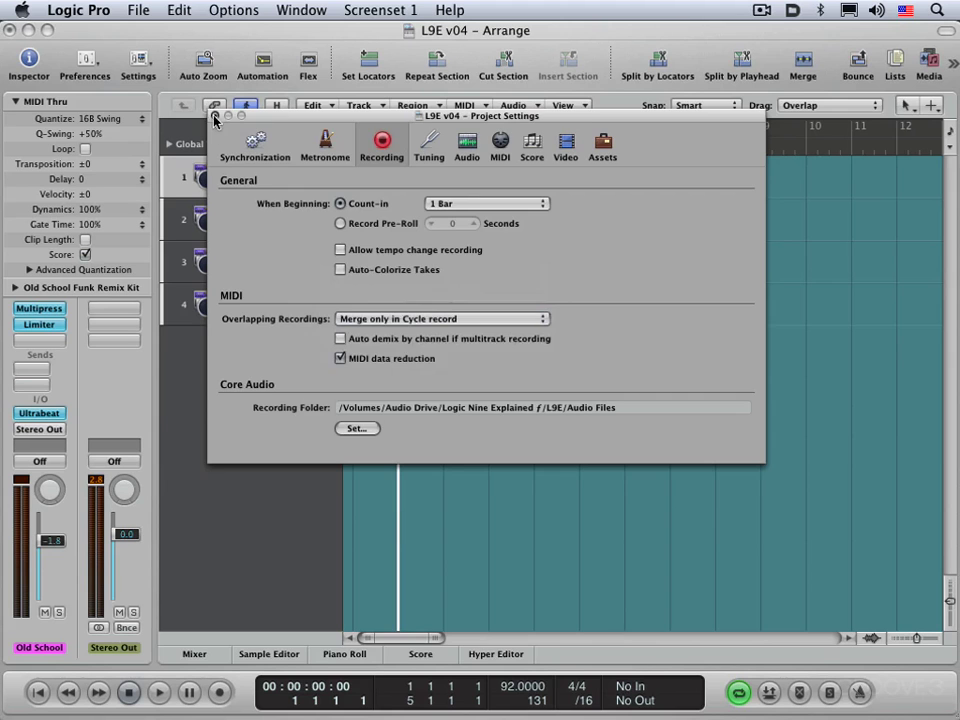
# Close the project settings and delete the three lower Old School drum tracks, keeping one
pyautogui.click(213, 116)
pyautogui.click(257, 306)
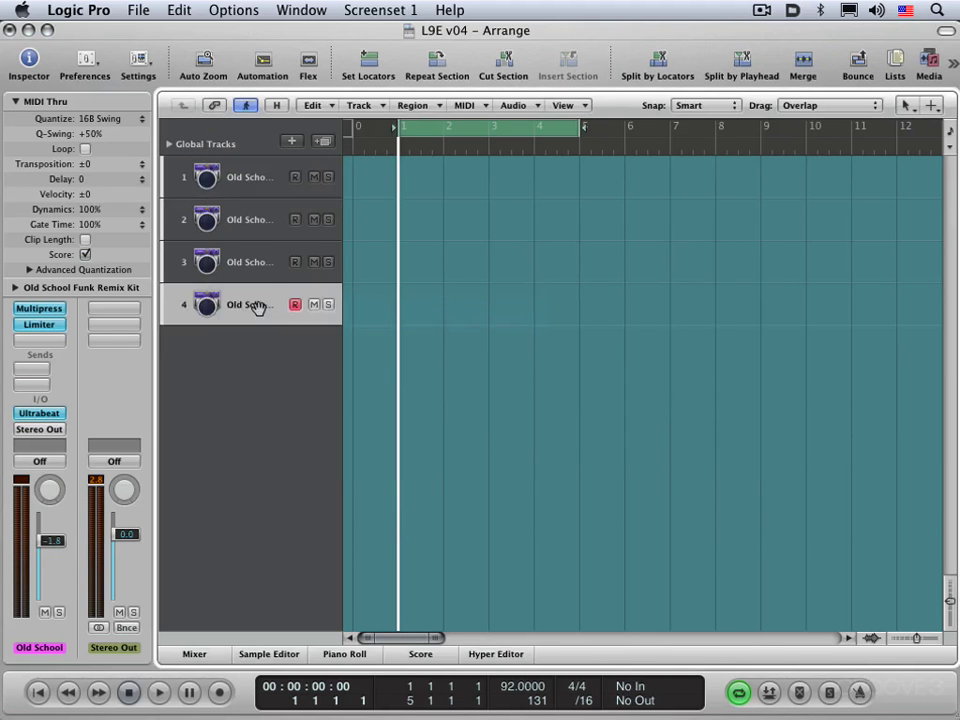
pyautogui.press('super+BackSpace')
pyautogui.press('super+BackSpace')
pyautogui.press('super+BackSpace')
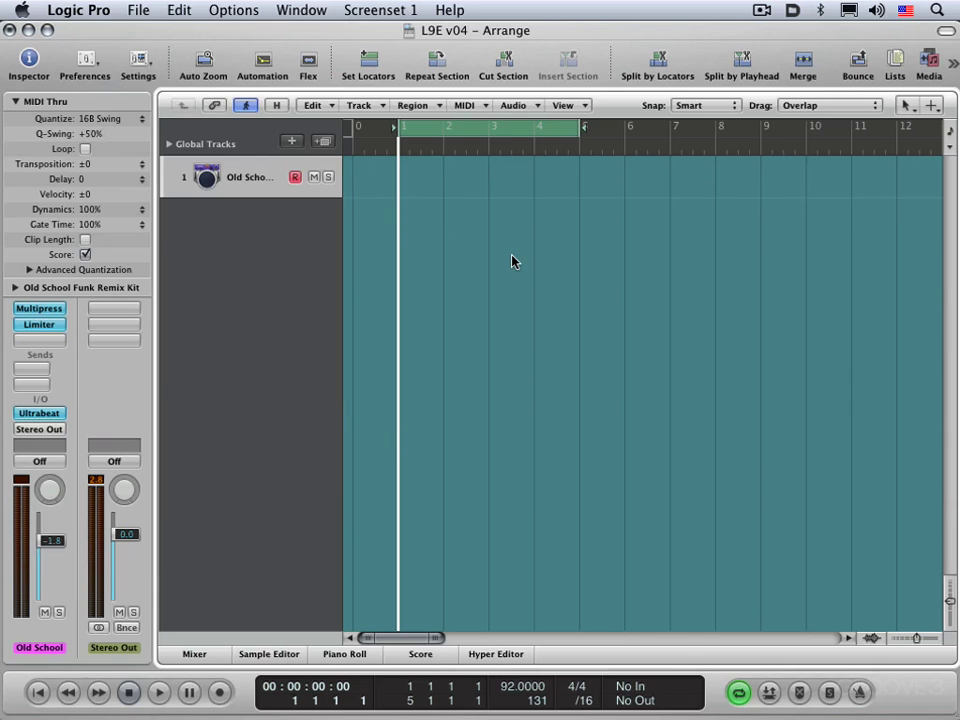
# Record a drum part on the Old School Funk Remix Kit track over the cycle area and play it back
pyautogui.press('r')
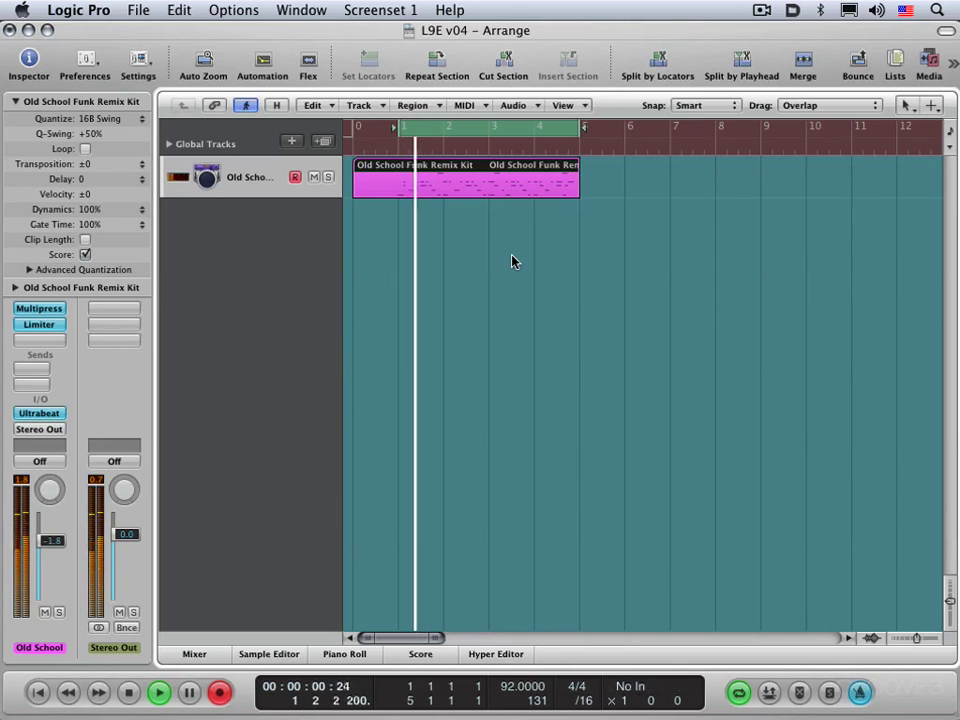
pyautogui.press('space')
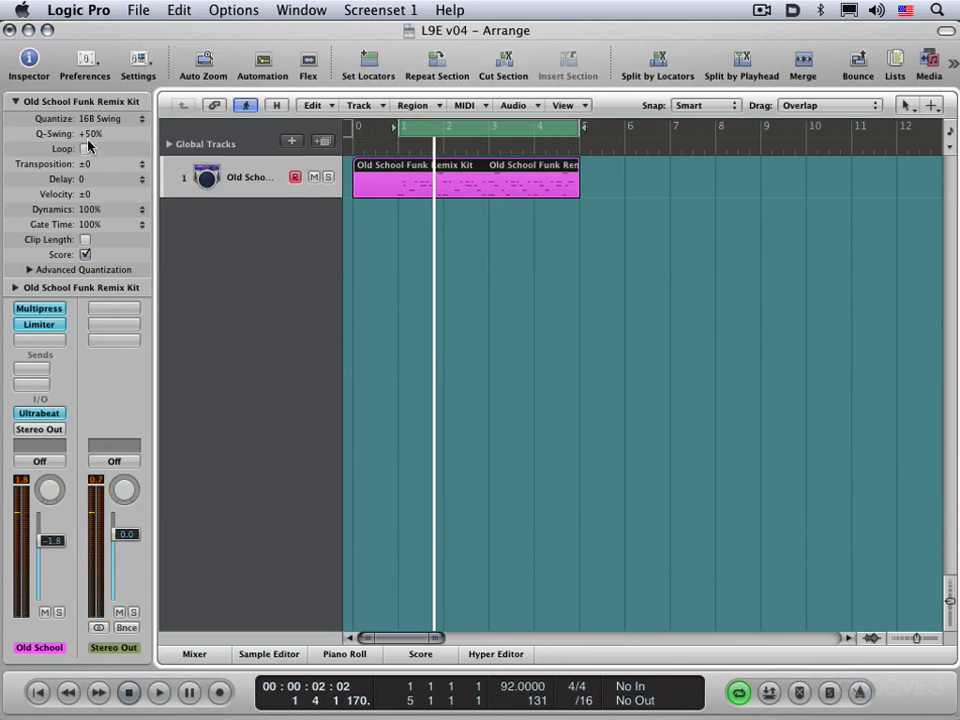
pyautogui.press('space')
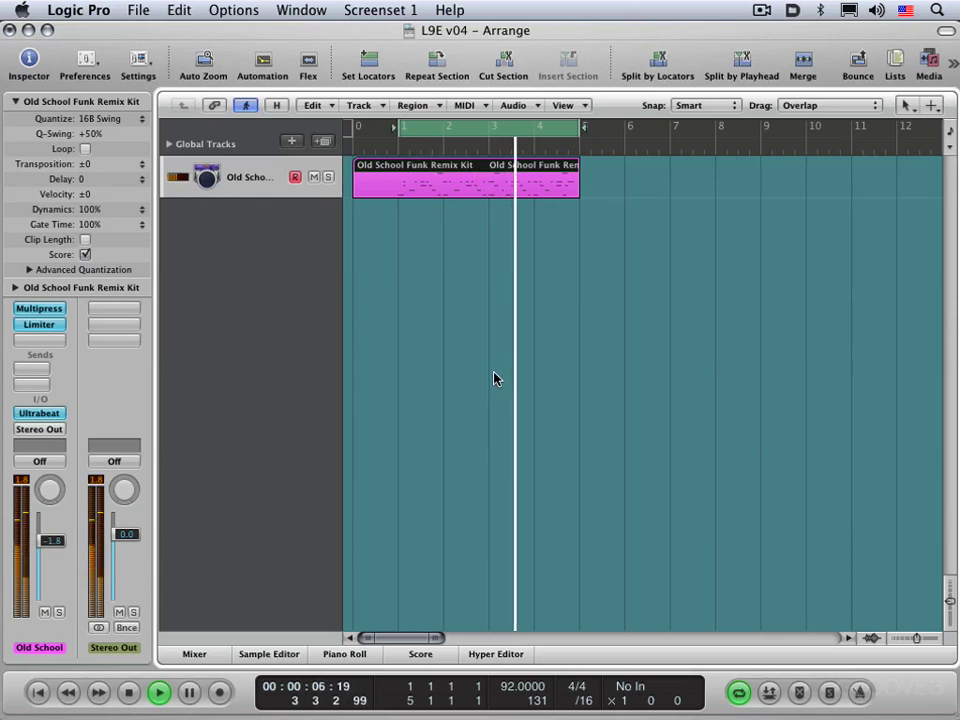
pyautogui.press('space')
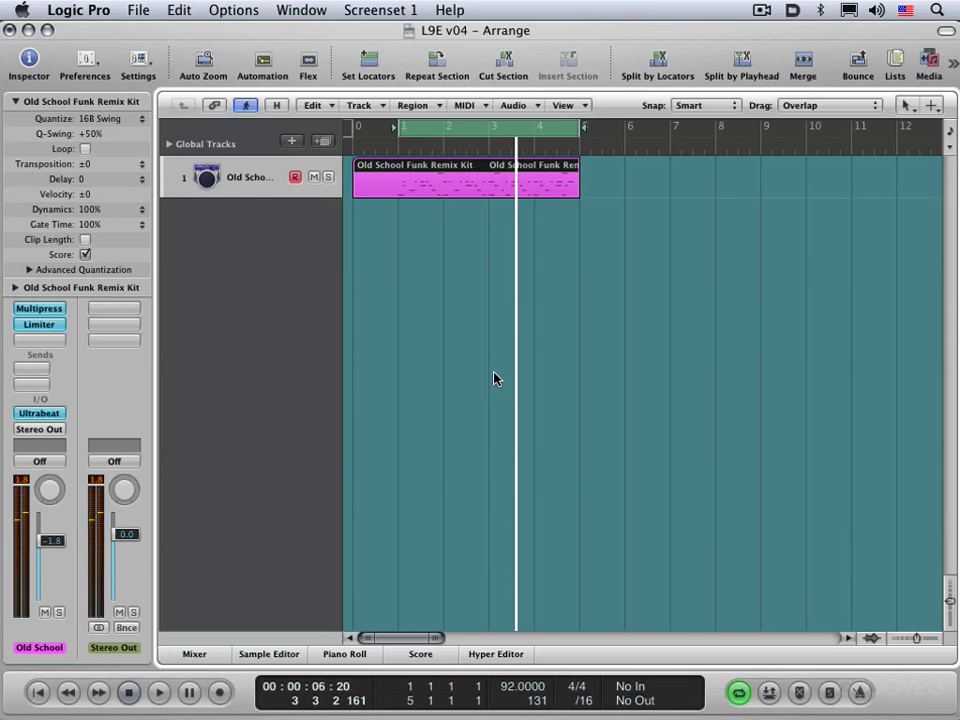
# Set the project's MIDI overlapping recordings option to Create tracks and mute in Cycle record
pyautogui.hotkey('alt', '*')
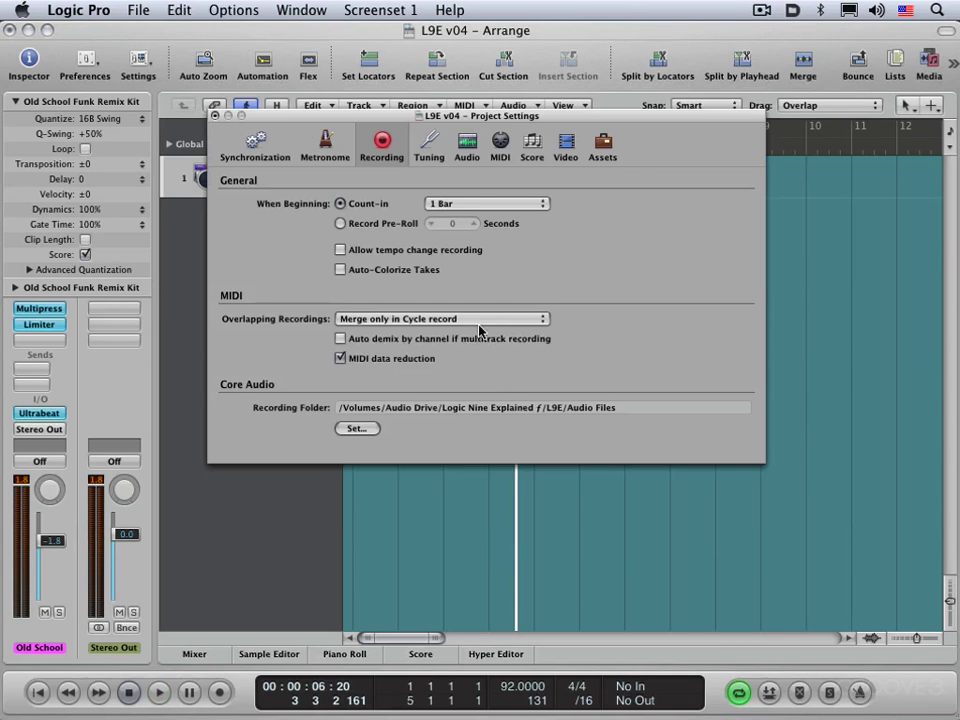
pyautogui.click(480, 319)
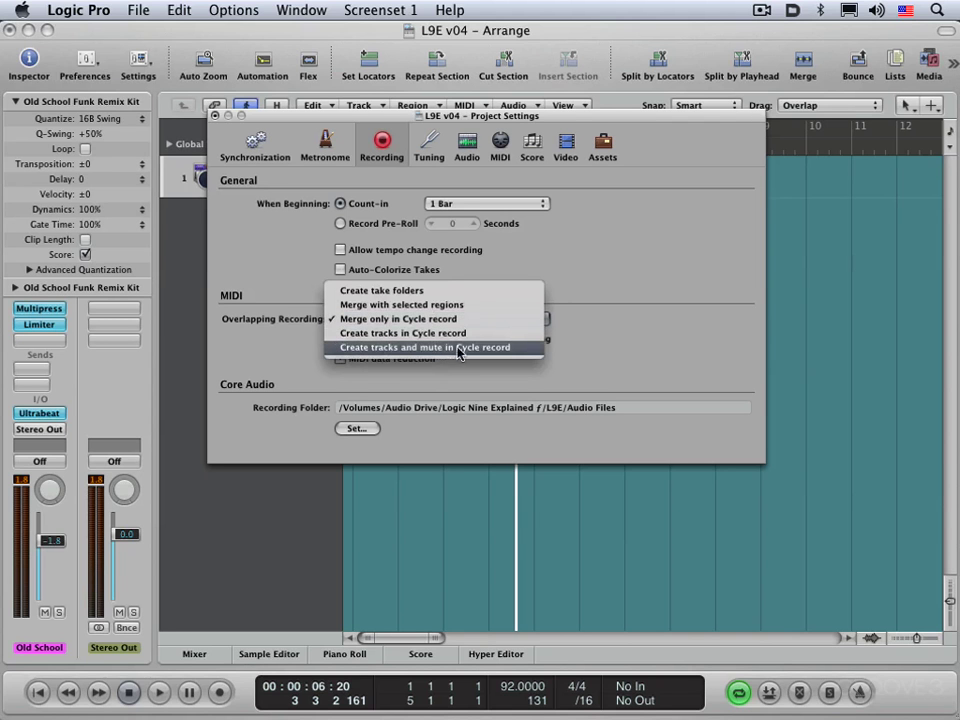
pyautogui.click(460, 348)
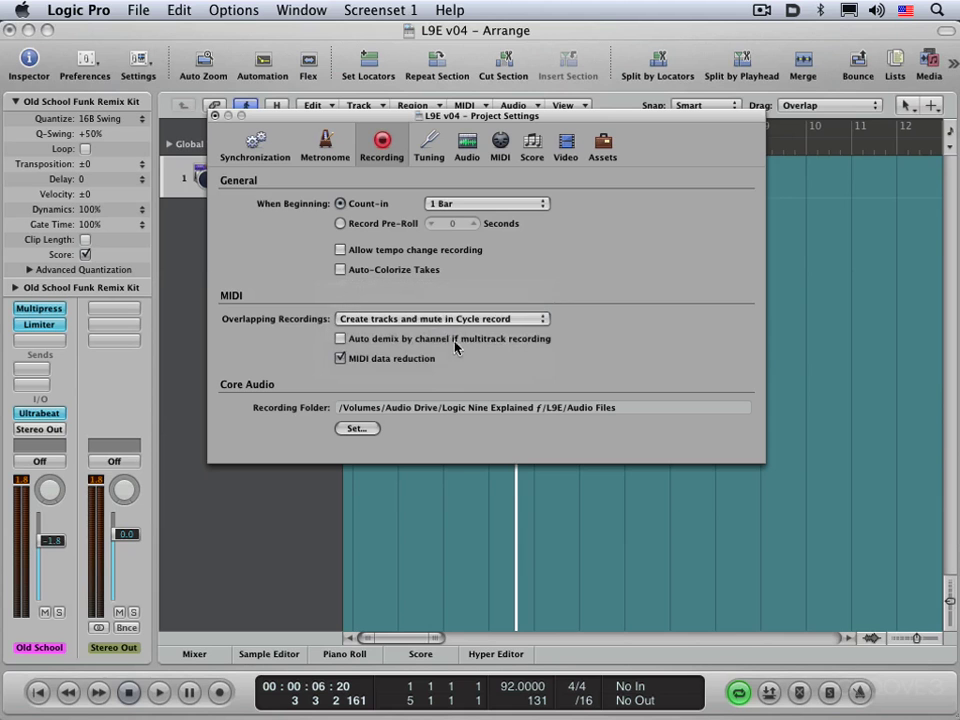
pyautogui.click(215, 117)
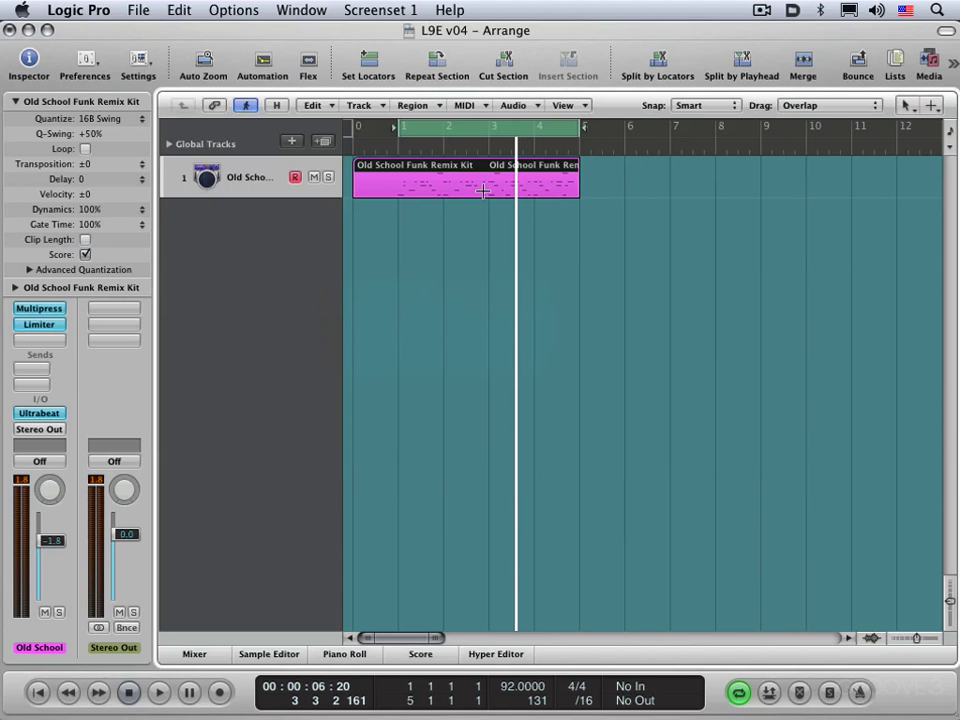
# Create a software instrument track, load the Session Bass preset from the Electric Bass category, and close the library
pyautogui.press('alt+super+n')
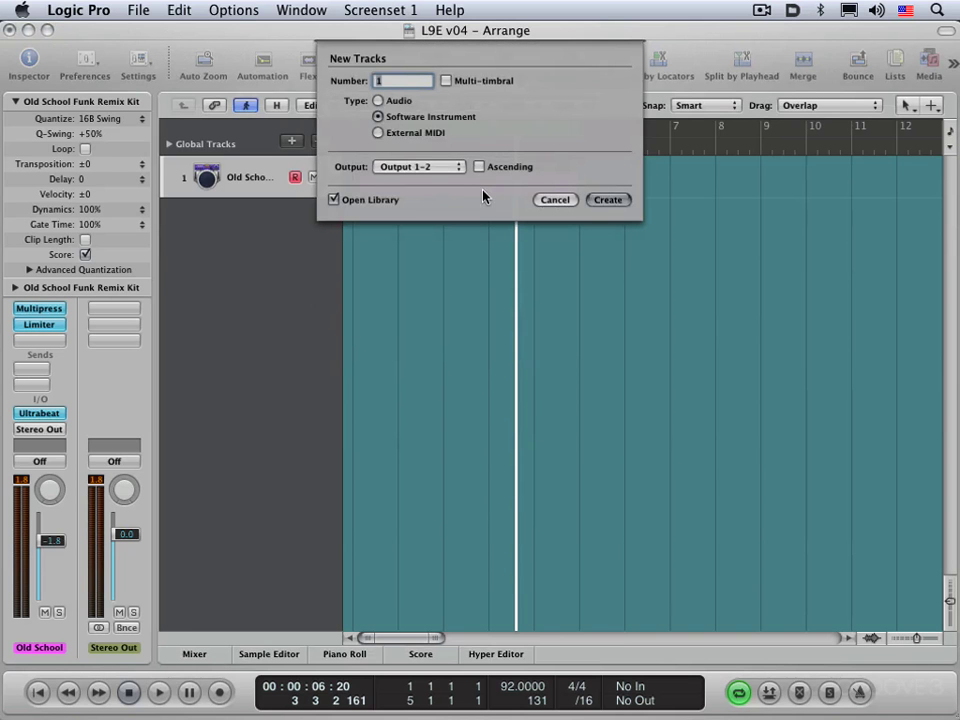
pyautogui.click(607, 200)
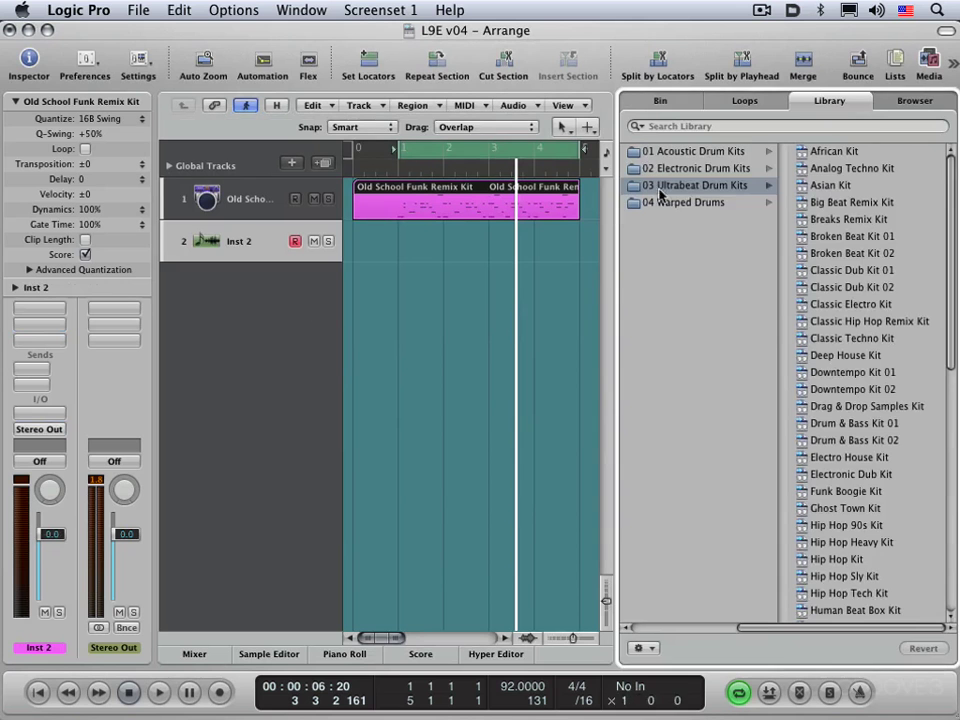
pyautogui.moveTo(763, 632); pyautogui.dragTo(652, 632)
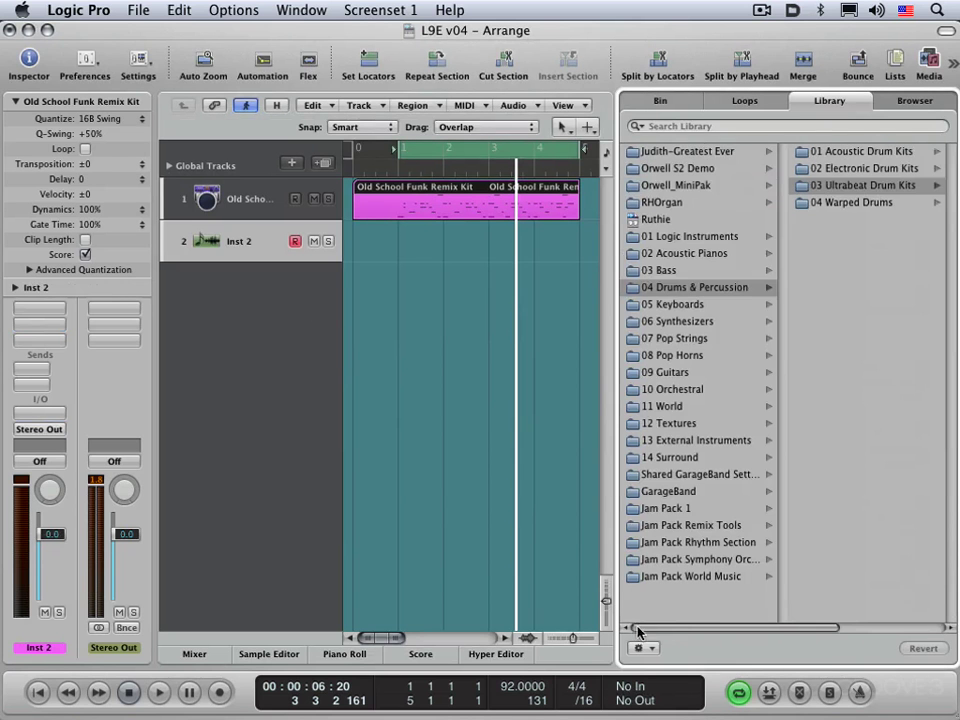
pyautogui.click(671, 273)
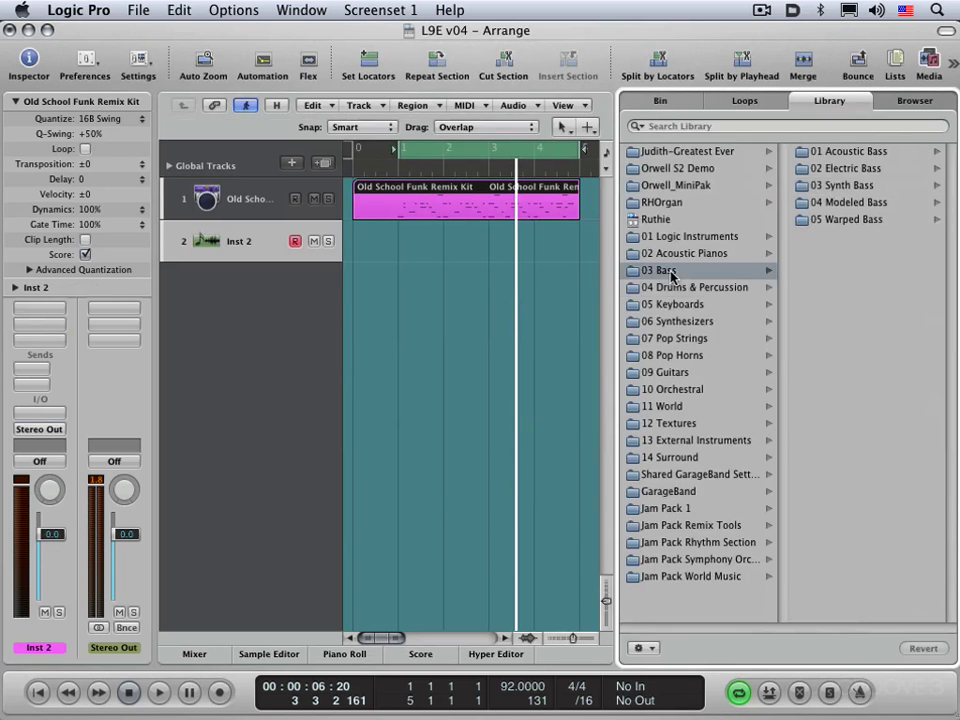
pyautogui.click(815, 168)
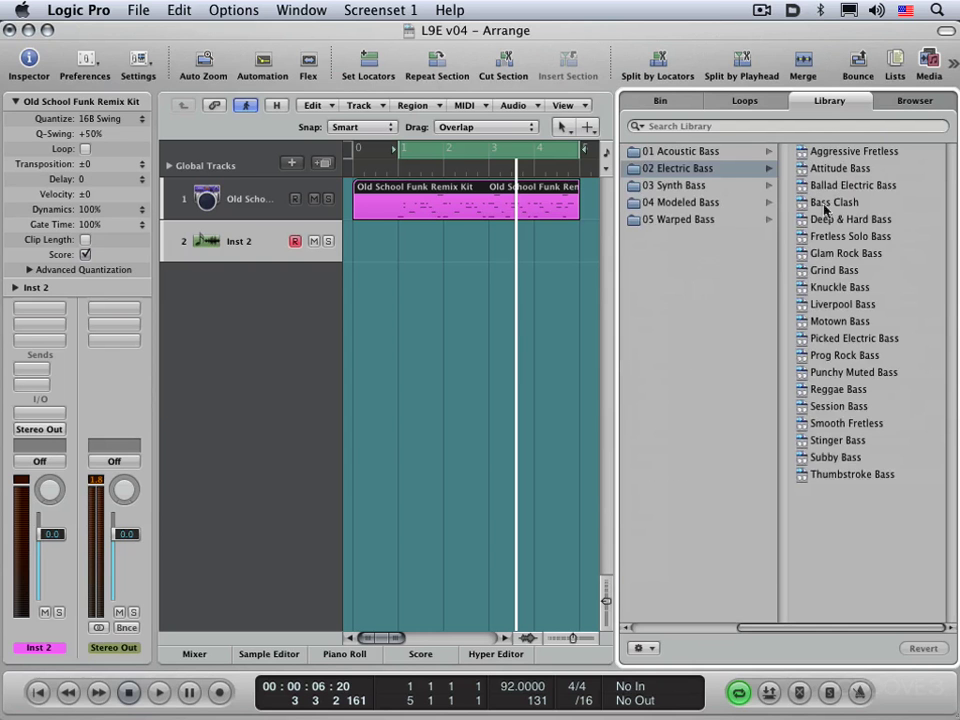
pyautogui.click(836, 410)
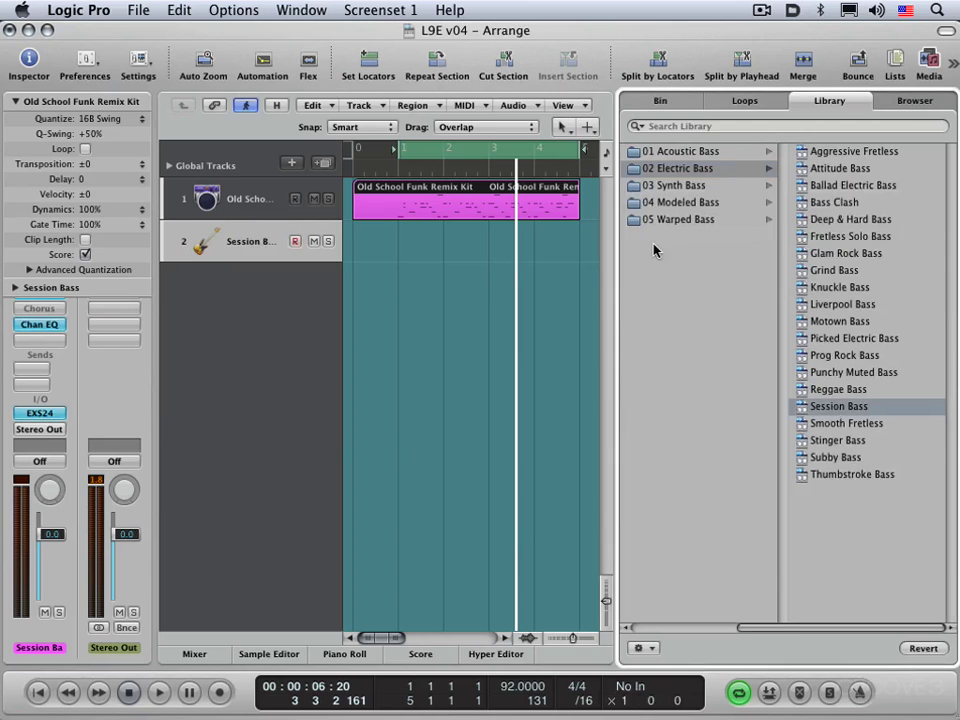
pyautogui.press('y')
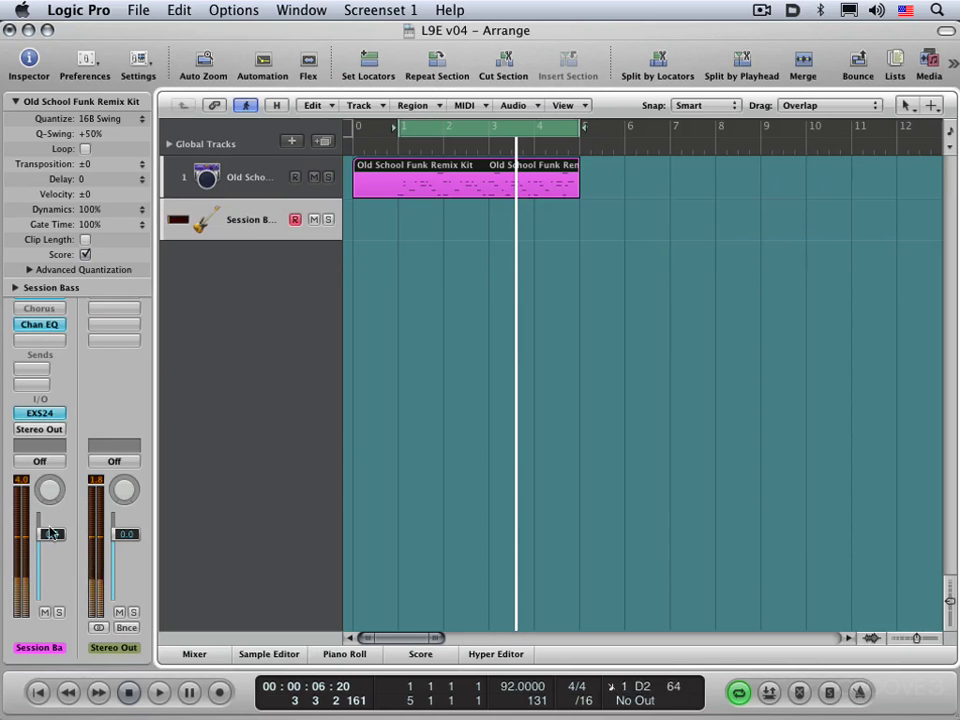
# Lower the drum track's volume to about -2.3 dB and the Session Bass track's volume to -5.1 dB
pyautogui.moveTo(50, 534); pyautogui.dragTo(50, 538)
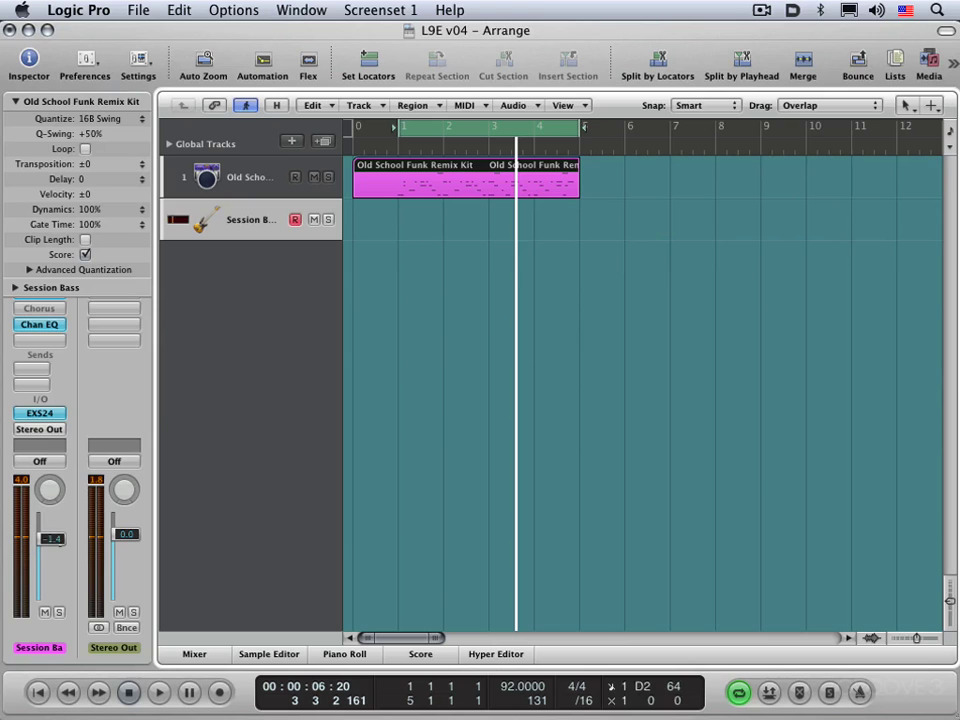
pyautogui.click(476, 133)
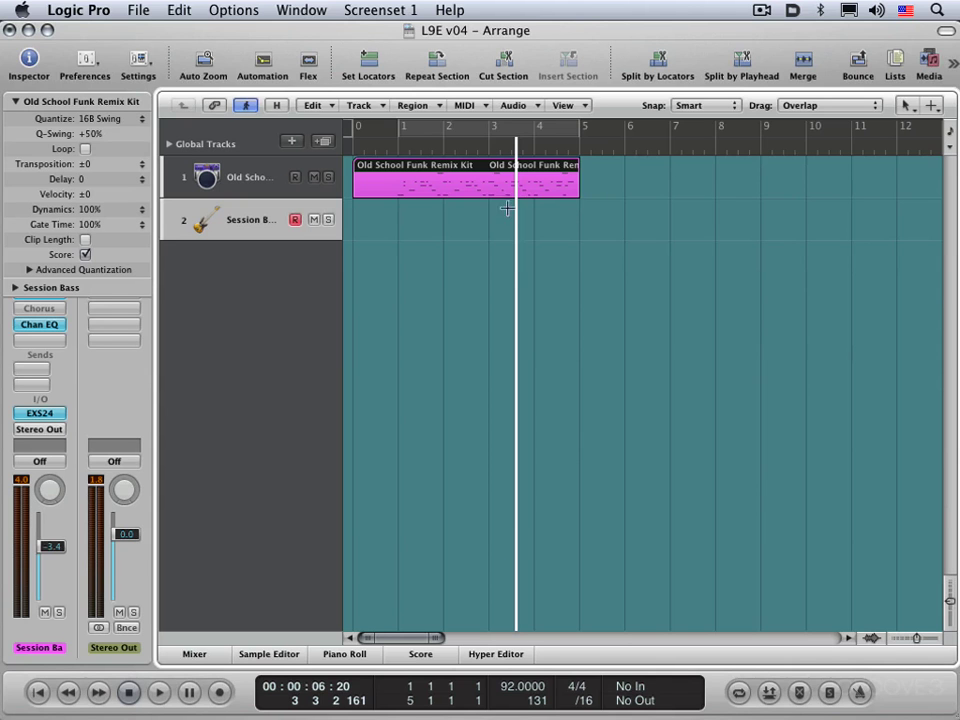
pyautogui.click(511, 130)
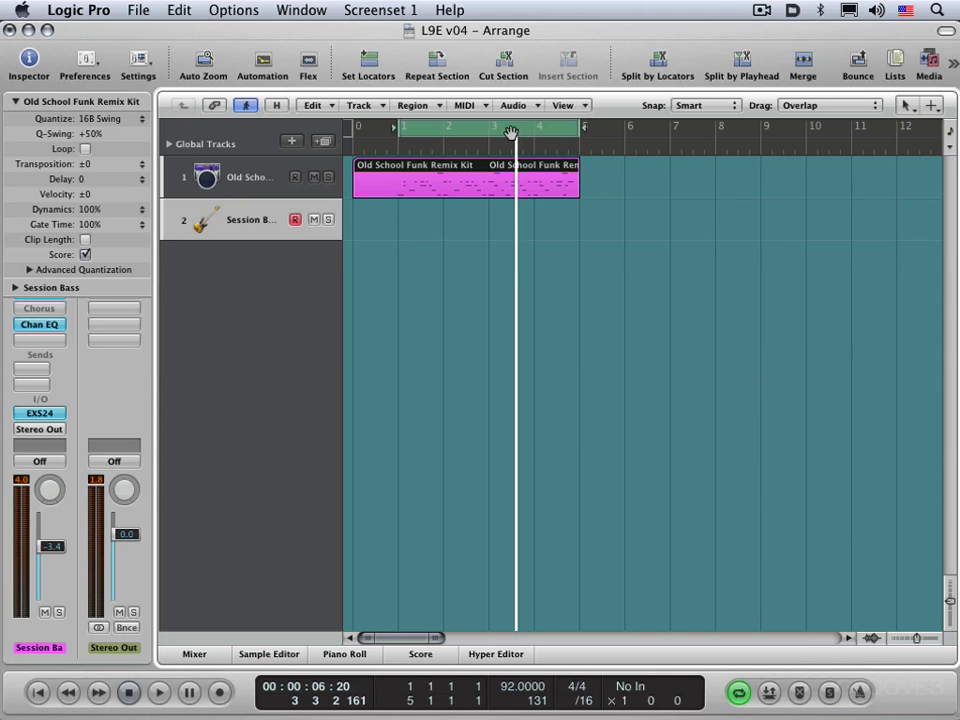
pyautogui.click(240, 177)
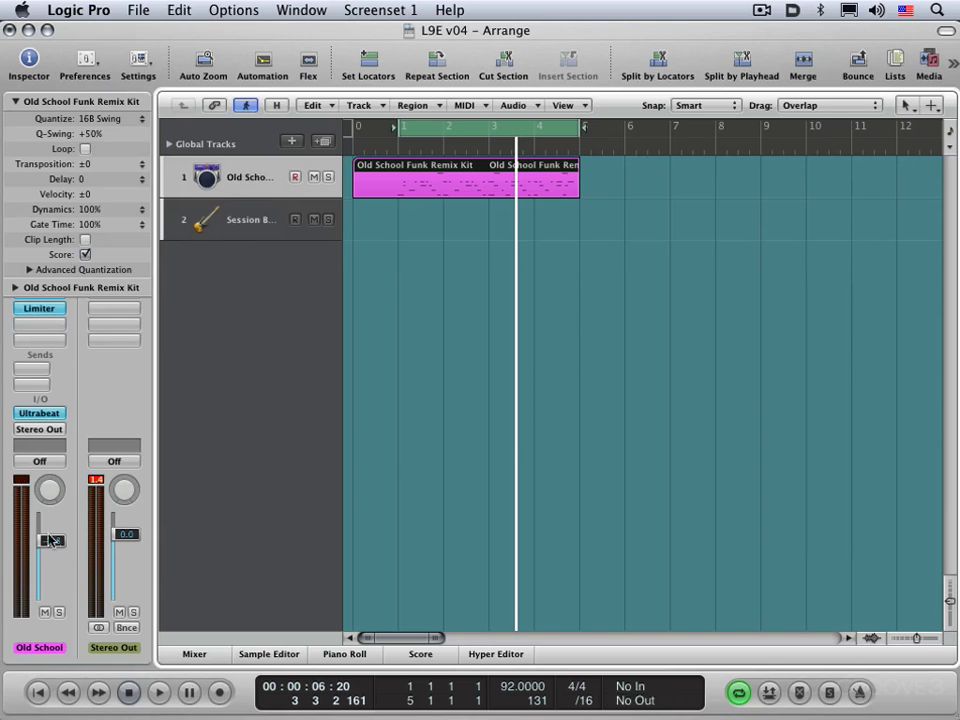
pyautogui.moveTo(51, 541); pyautogui.dragTo(51, 544)
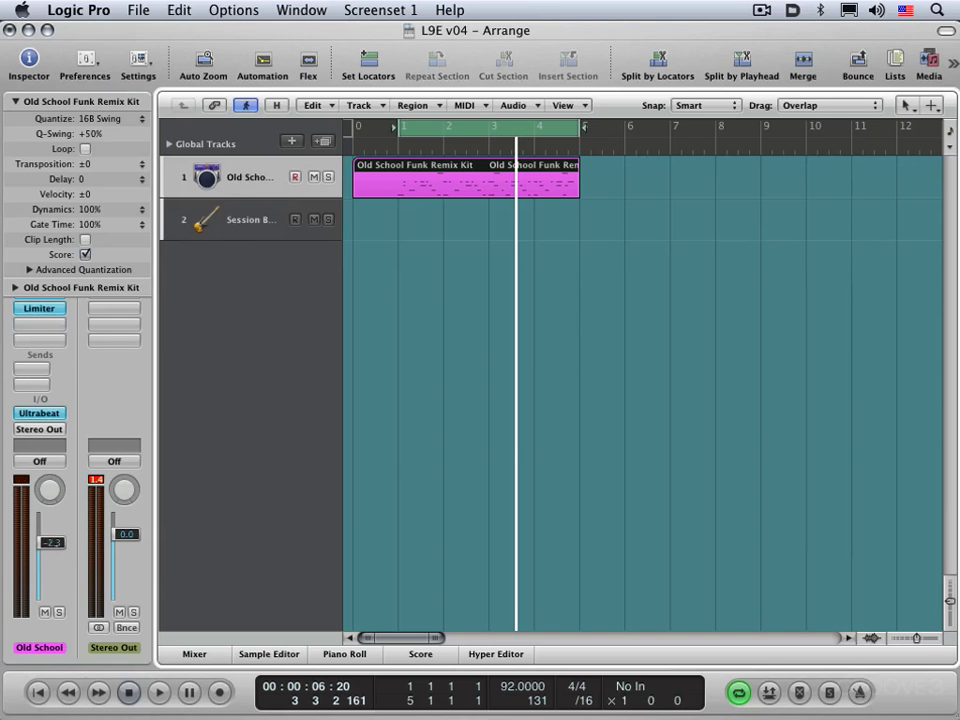
pyautogui.click(236, 228)
pyautogui.moveTo(57, 547); pyautogui.dragTo(57, 552)
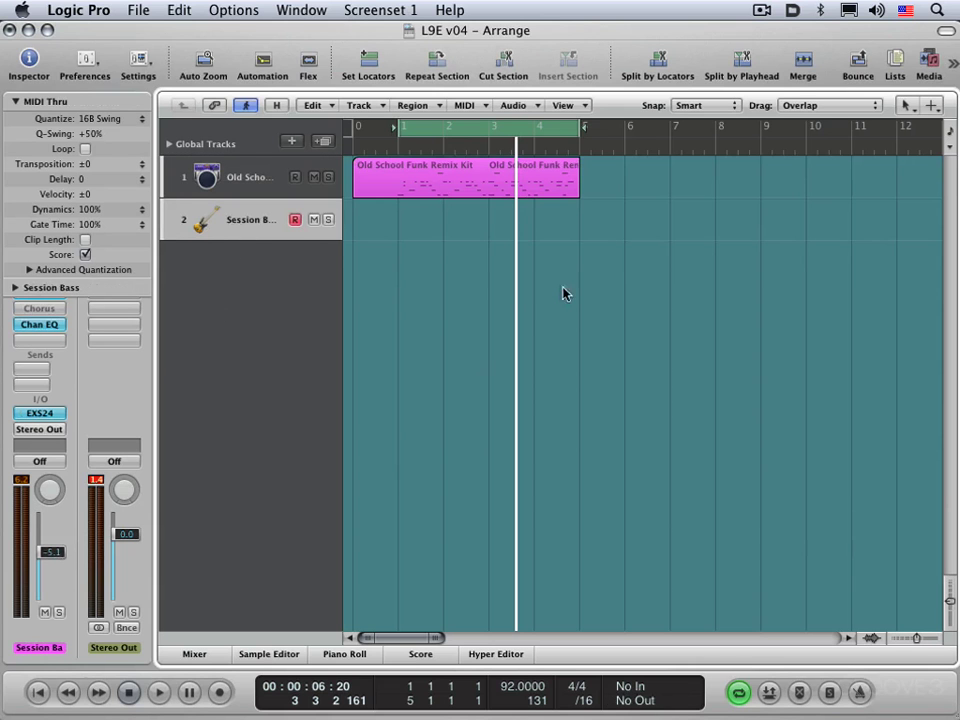
# Record four passes of bass on the Session Bass track over the cycle area
pyautogui.press('r')
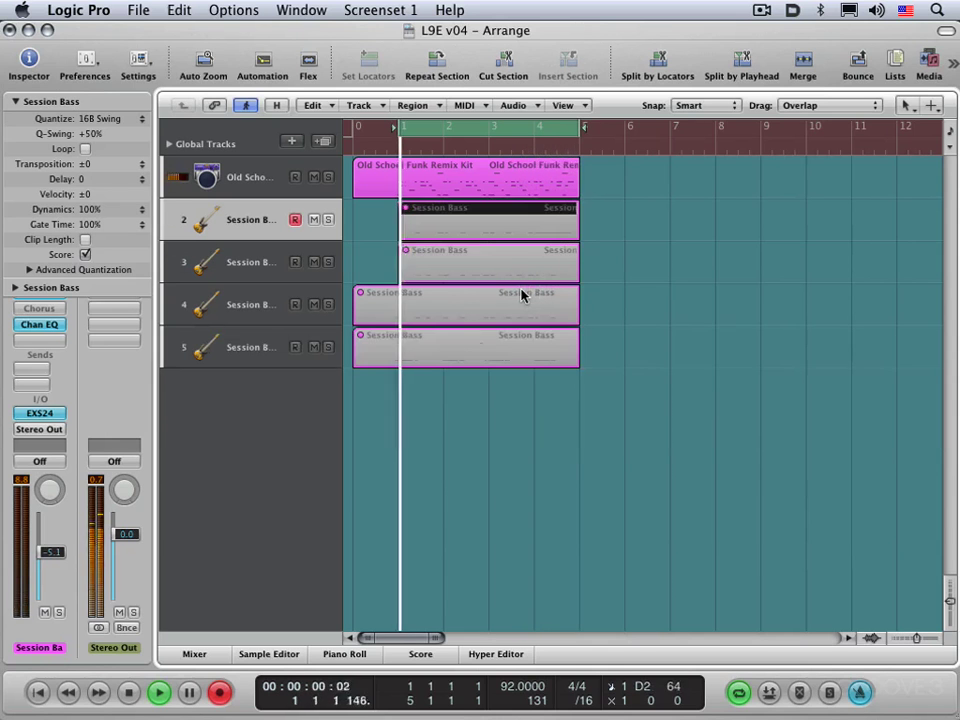
pyautogui.press('space')
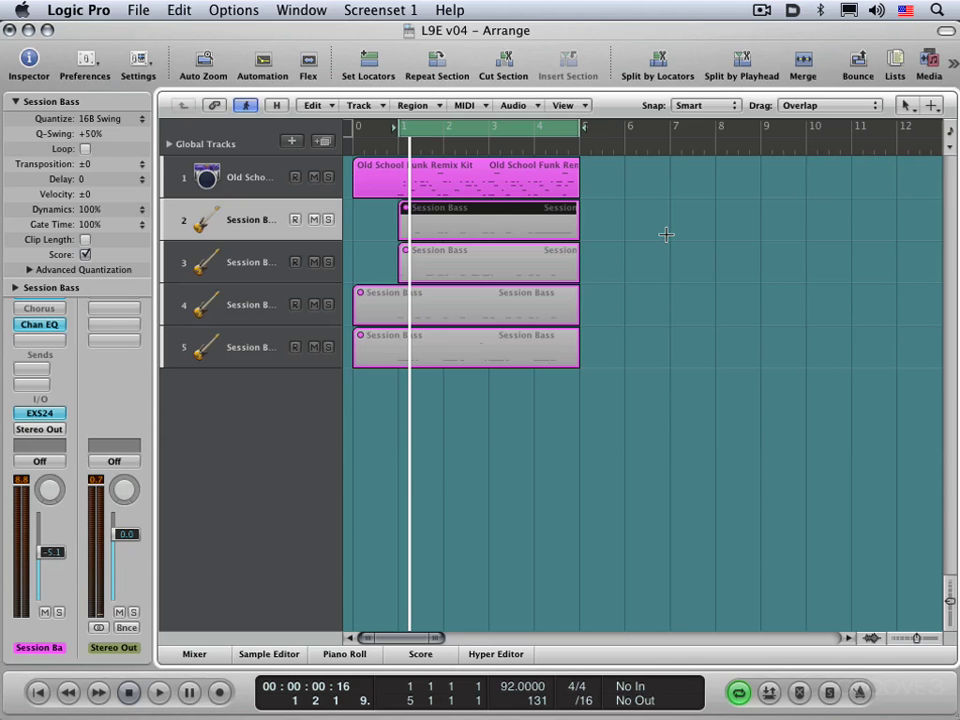
# Audition the bass takes on tracks 2 and 3 with the drums, unmuting each one in turn and muting it again
pyautogui.press('m')
pyautogui.press('m')
pyautogui.press('m')
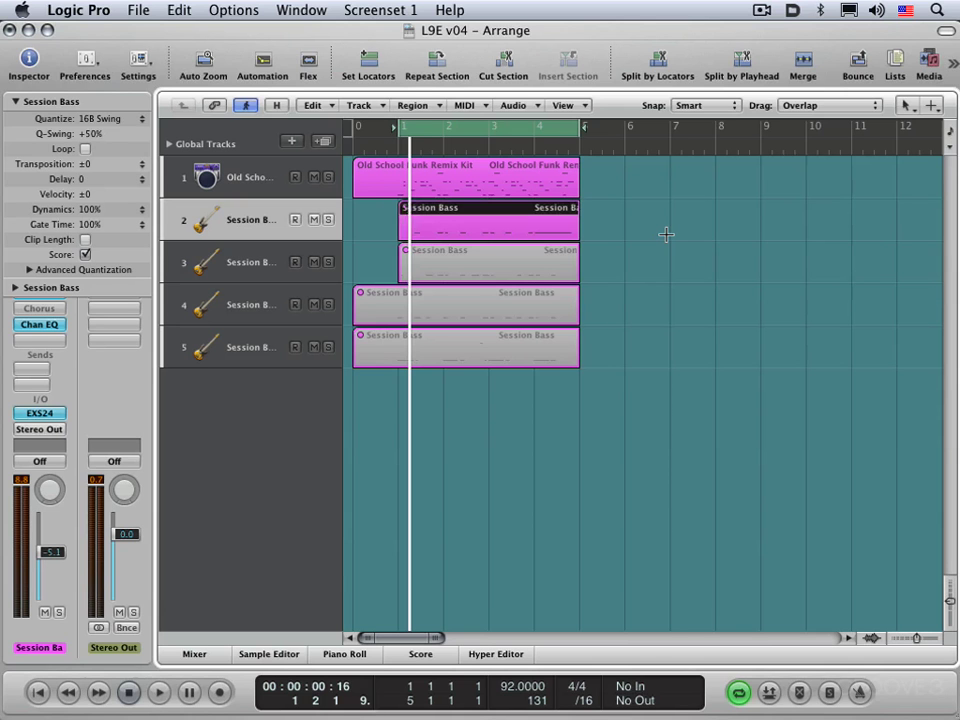
pyautogui.press('space')
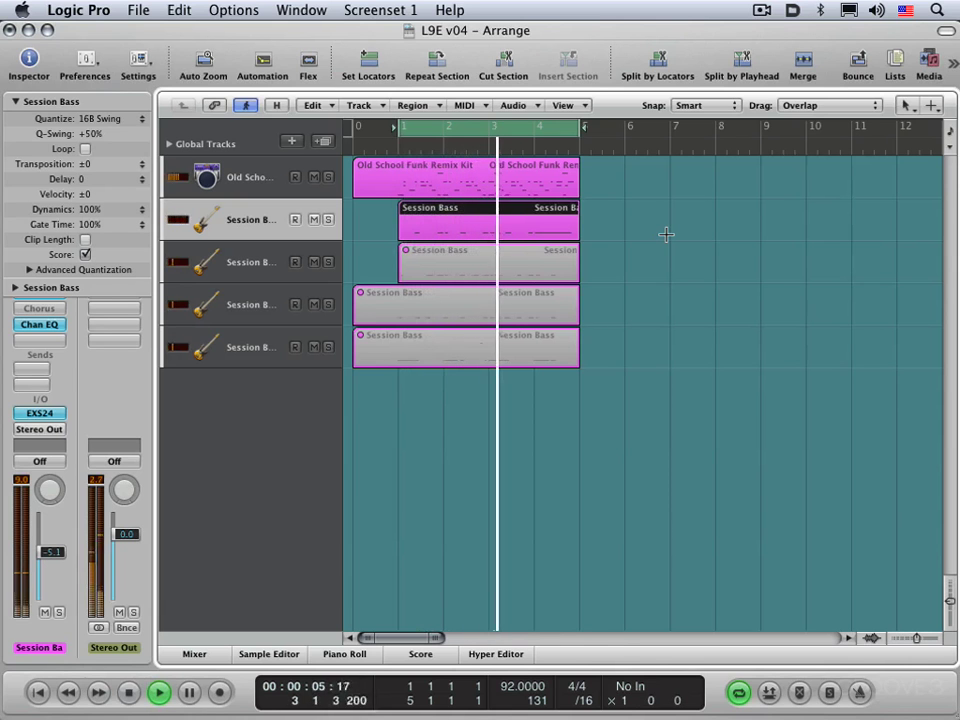
pyautogui.press('m')
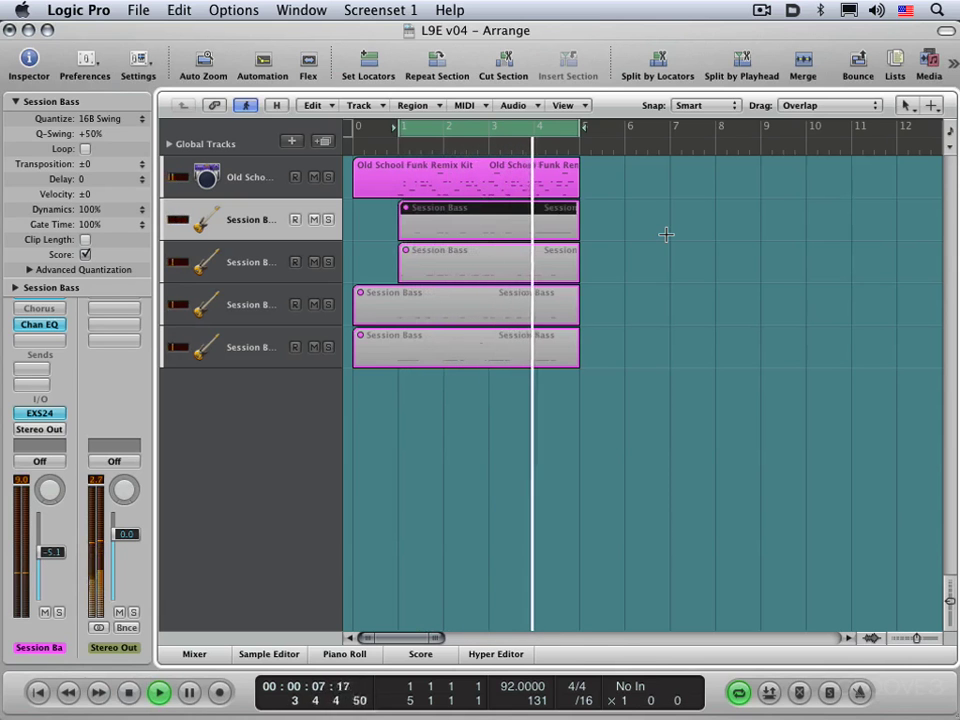
pyautogui.press('Down')
pyautogui.press('m')
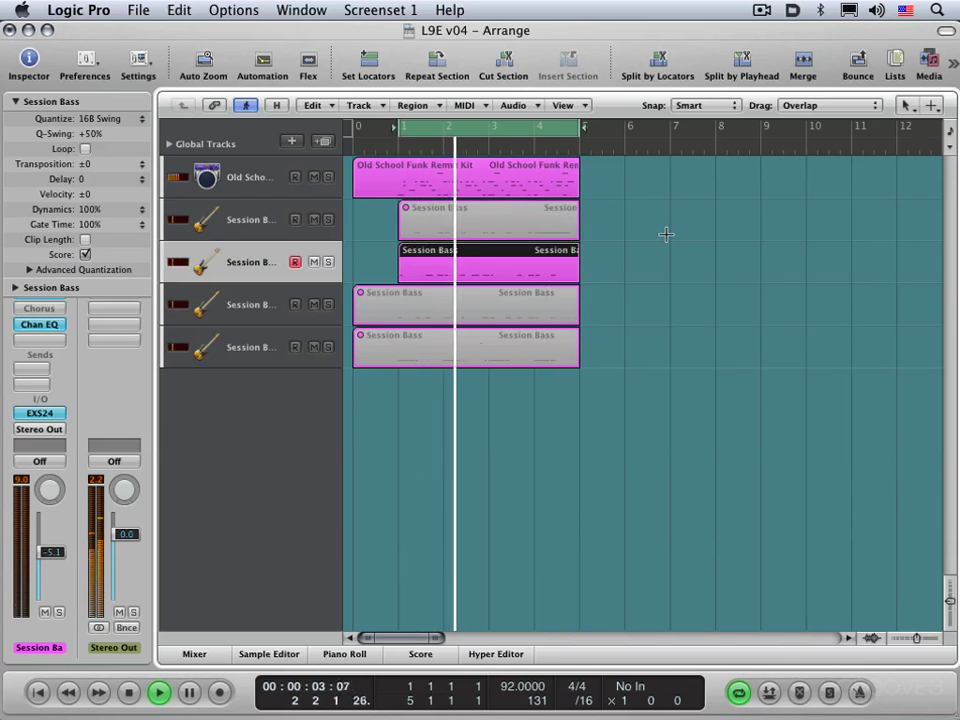
pyautogui.press('m')
# Audition the bass takes on tracks 4 and 5 one at a time, mute each again, and stop playback
pyautogui.press('Down')
pyautogui.press('m')
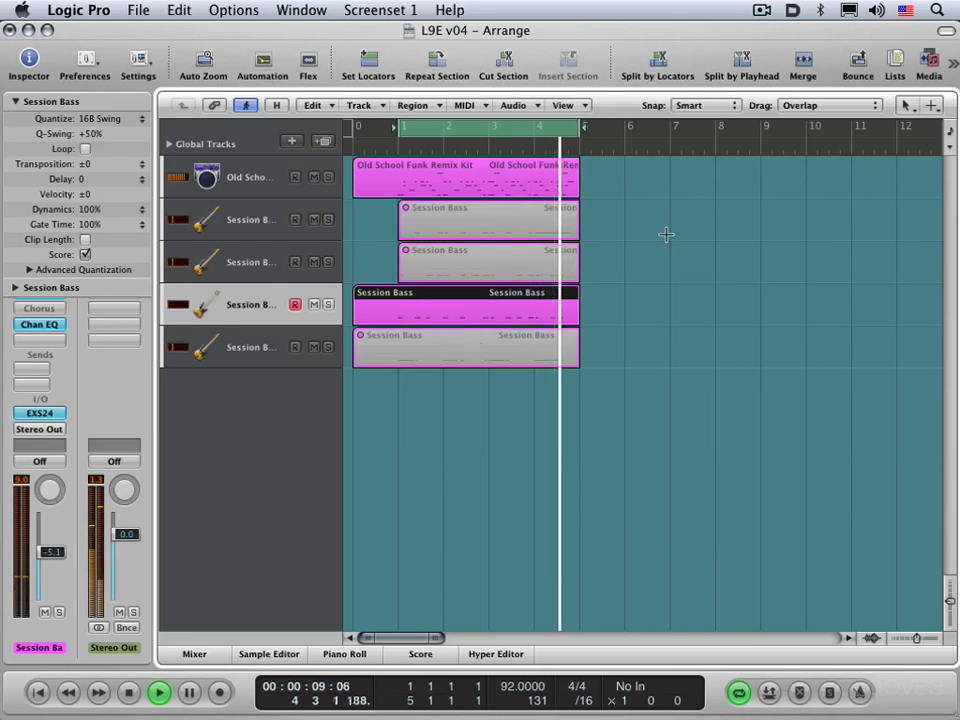
pyautogui.press('m')
pyautogui.press('Down')
pyautogui.press('m')
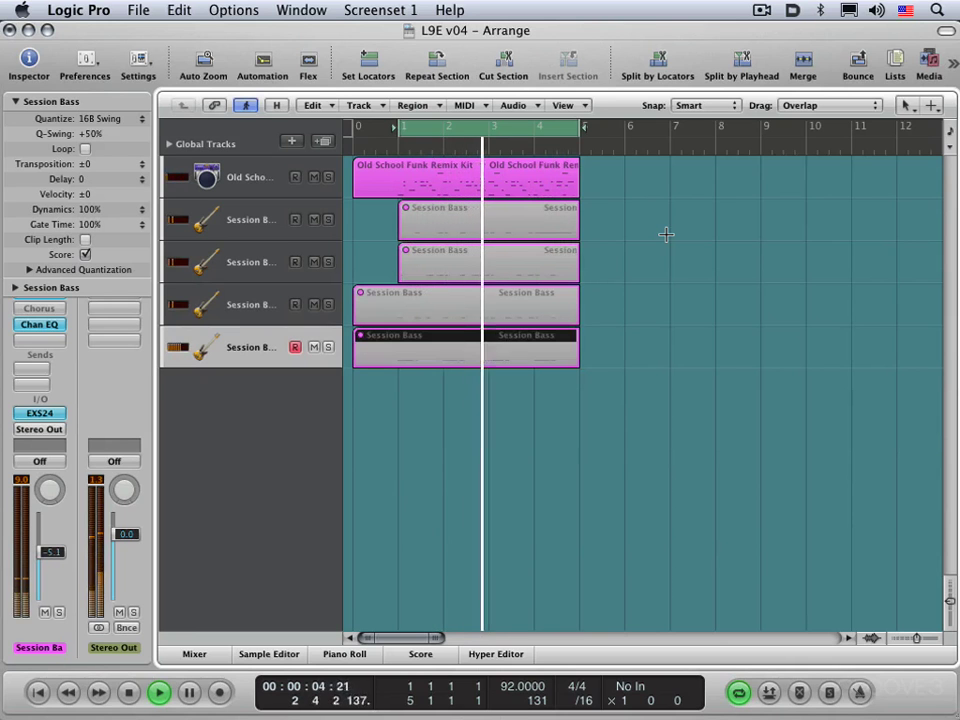
pyautogui.press('space')
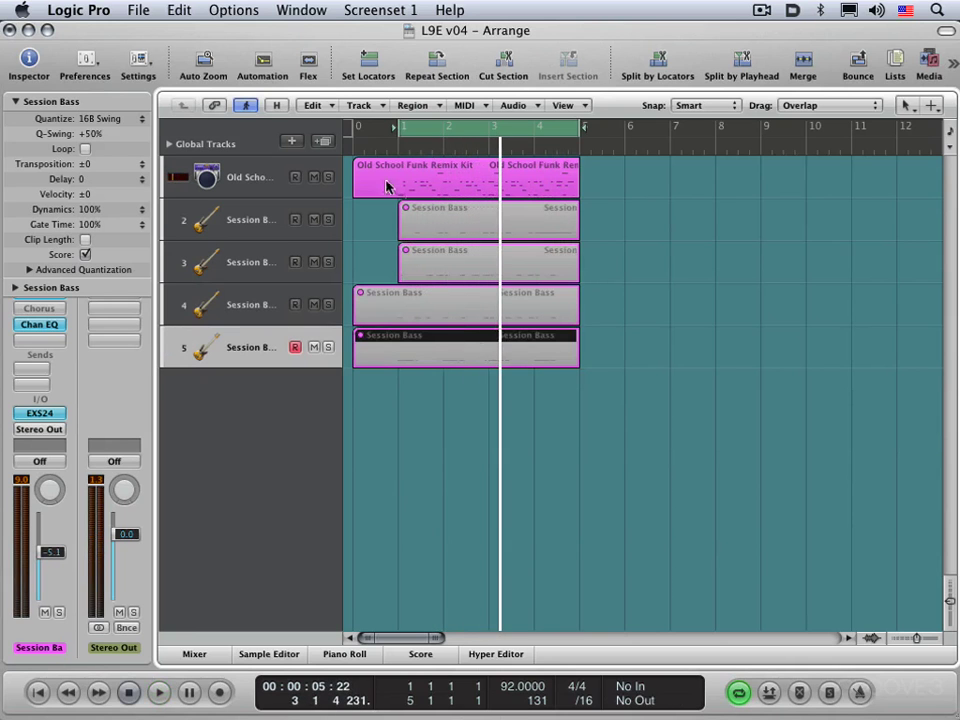
# Unmute the bass take on track 2 and play it back with the drums
pyautogui.click(447, 217)
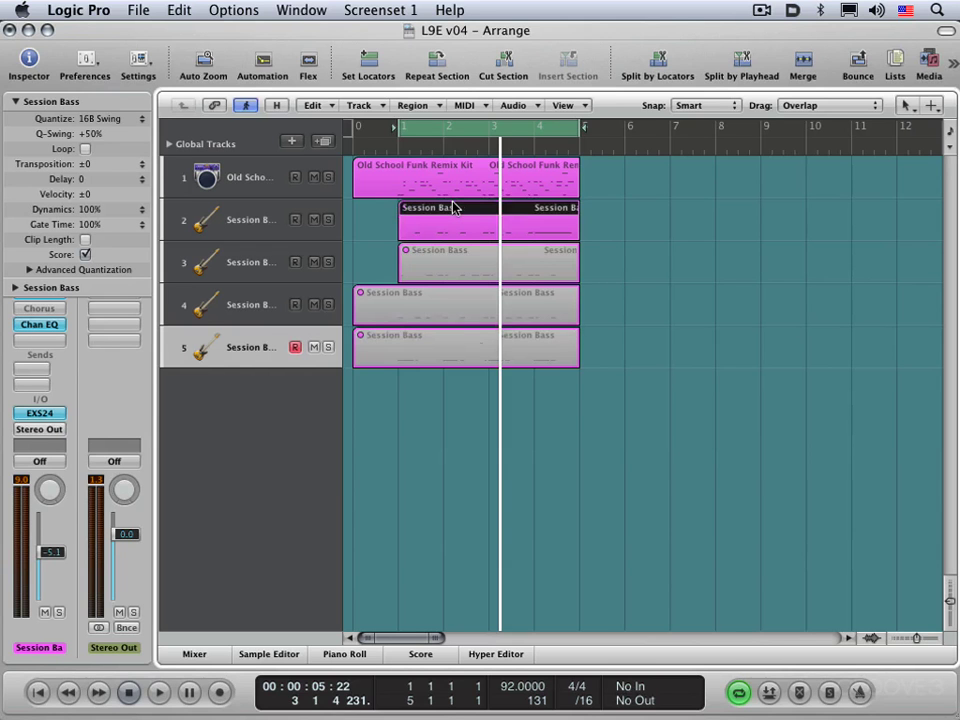
pyautogui.press('space')
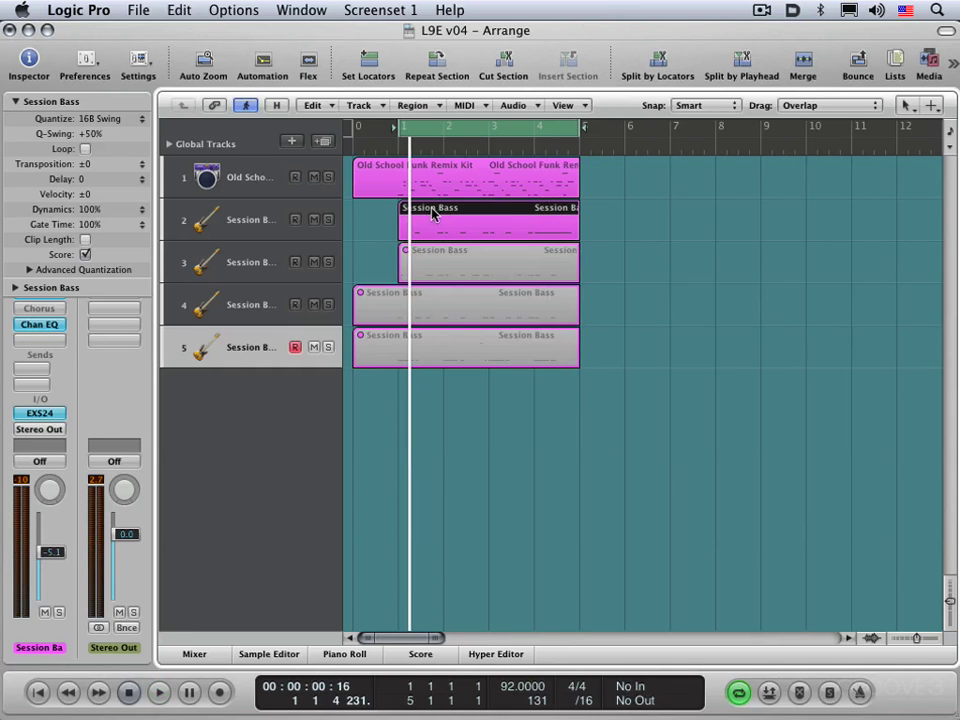
# Delete the three muted Session Bass takes on tracks 3, 4 and 5
pyautogui.click(443, 256)
pyautogui.keyDown('shift'); pyautogui.click(475, 304); pyautogui.keyUp('shift')
pyautogui.keyDown('shift'); pyautogui.click(487, 335); pyautogui.keyUp('shift')
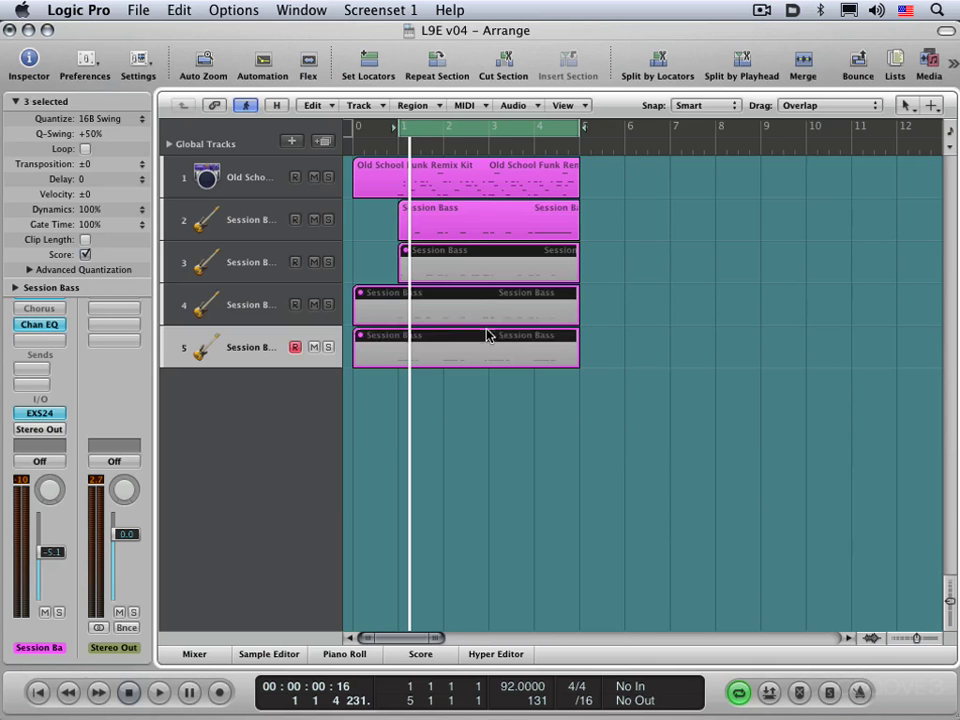
pyautogui.press('Delete')
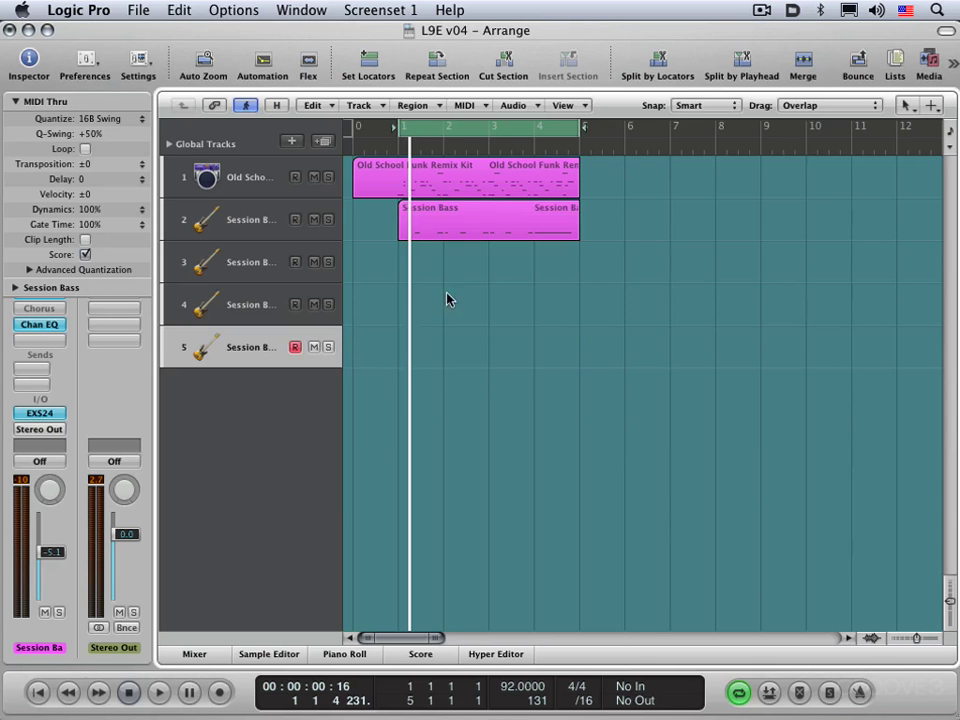
# Set the project's overlapping MIDI recordings to "Merge with selected regions" and close the settings
pyautogui.hotkey('alt', '*')
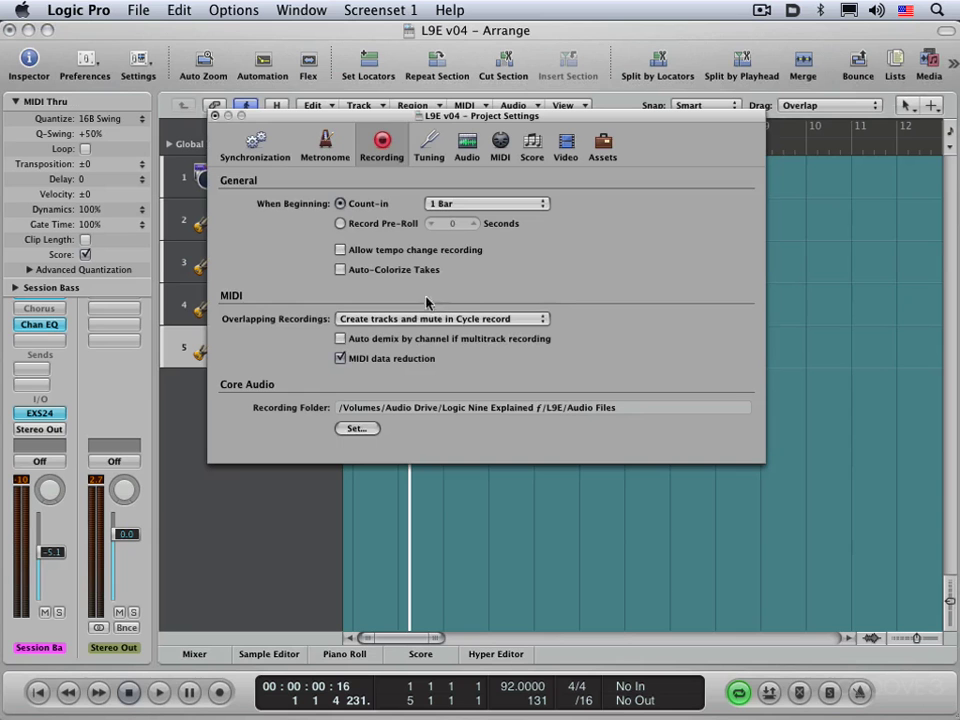
pyautogui.click(443, 318)
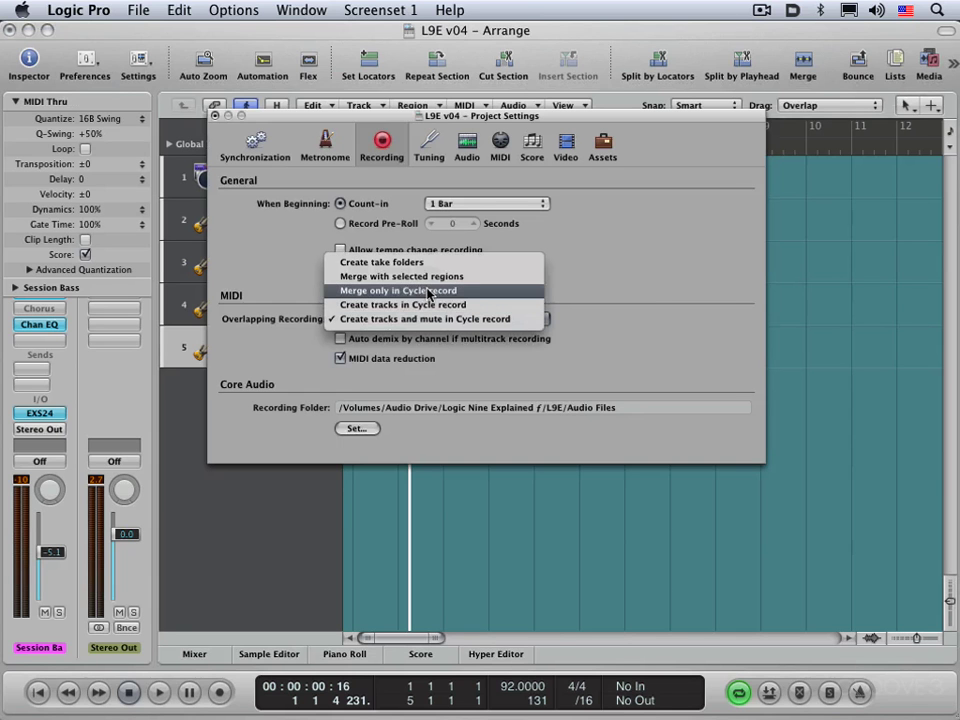
pyautogui.click(427, 284)
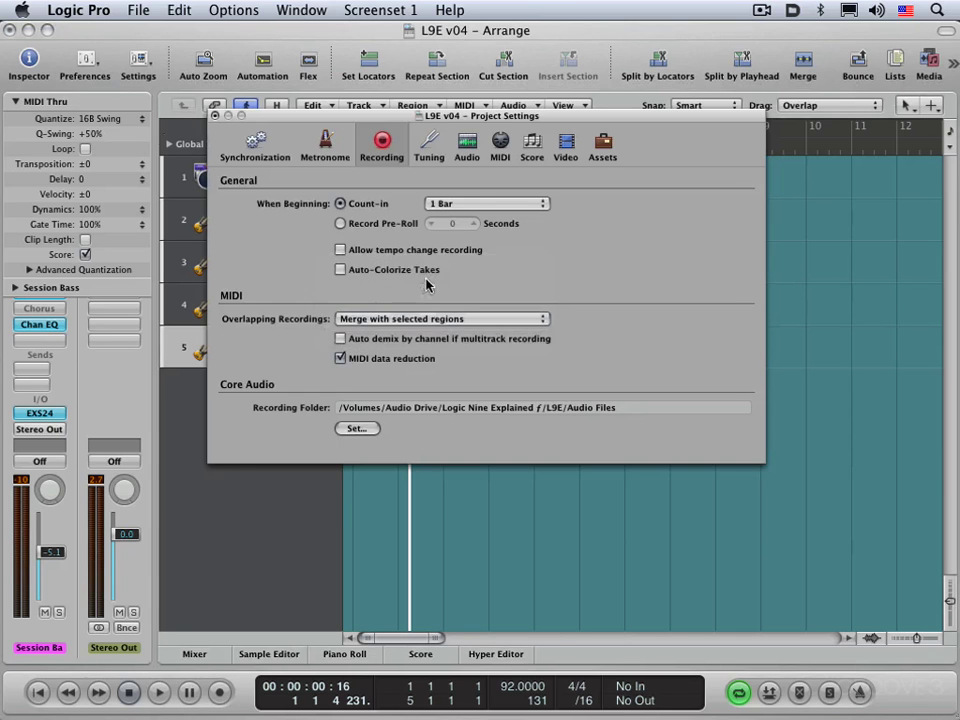
pyautogui.click(214, 116)
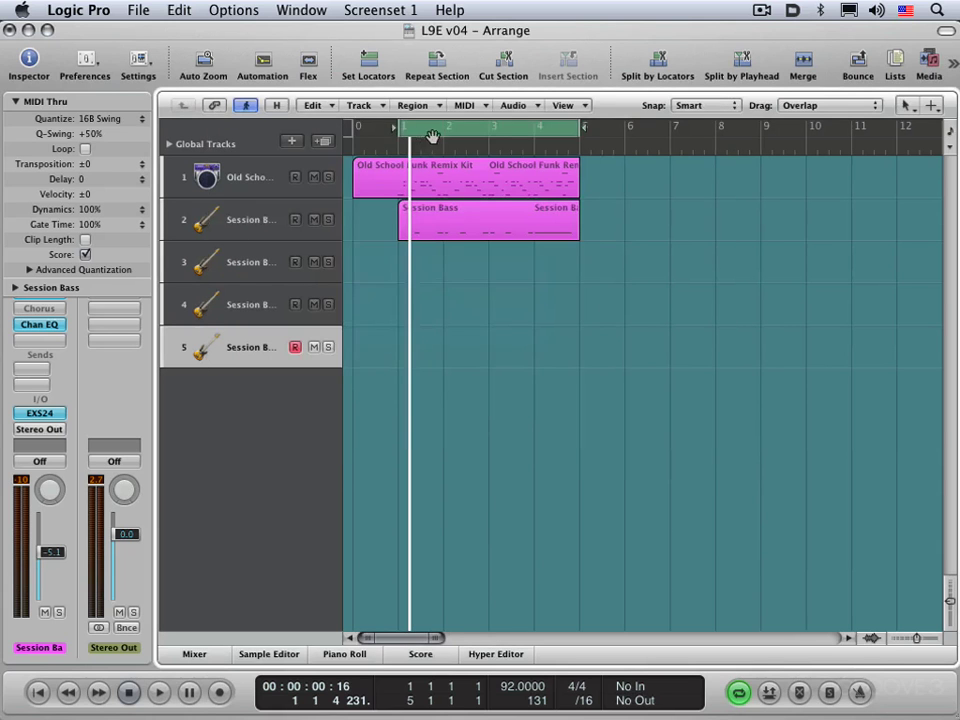
# With cycle off, record an extra bass note at bar 1 into the Session Bass region on track 2 and play back the result
pyautogui.click(432, 136)
pyautogui.press('Return')
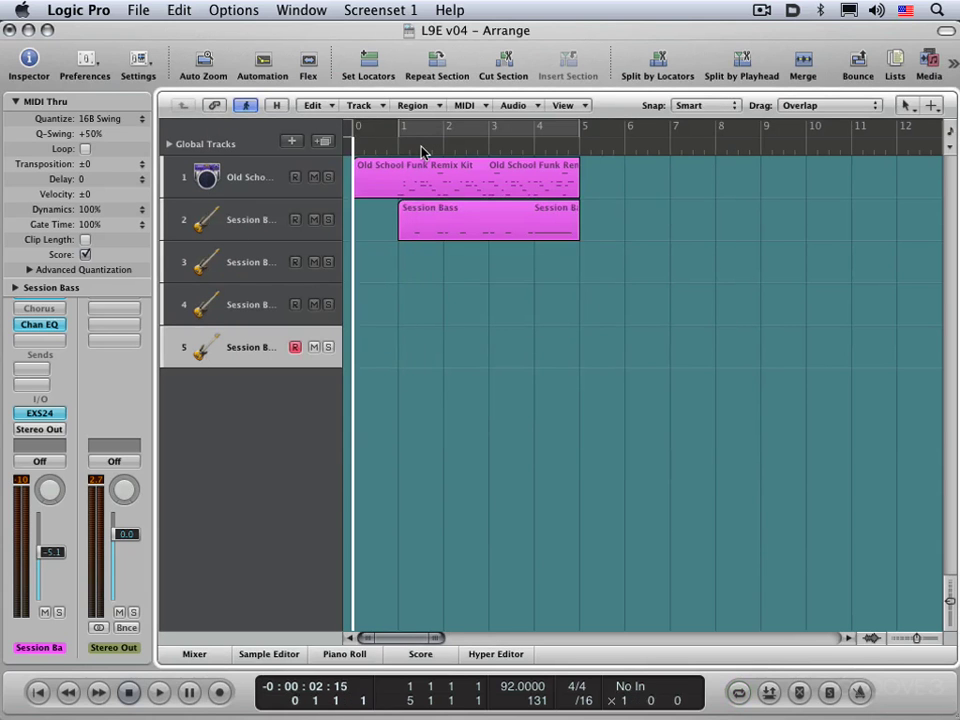
pyautogui.press('Return')
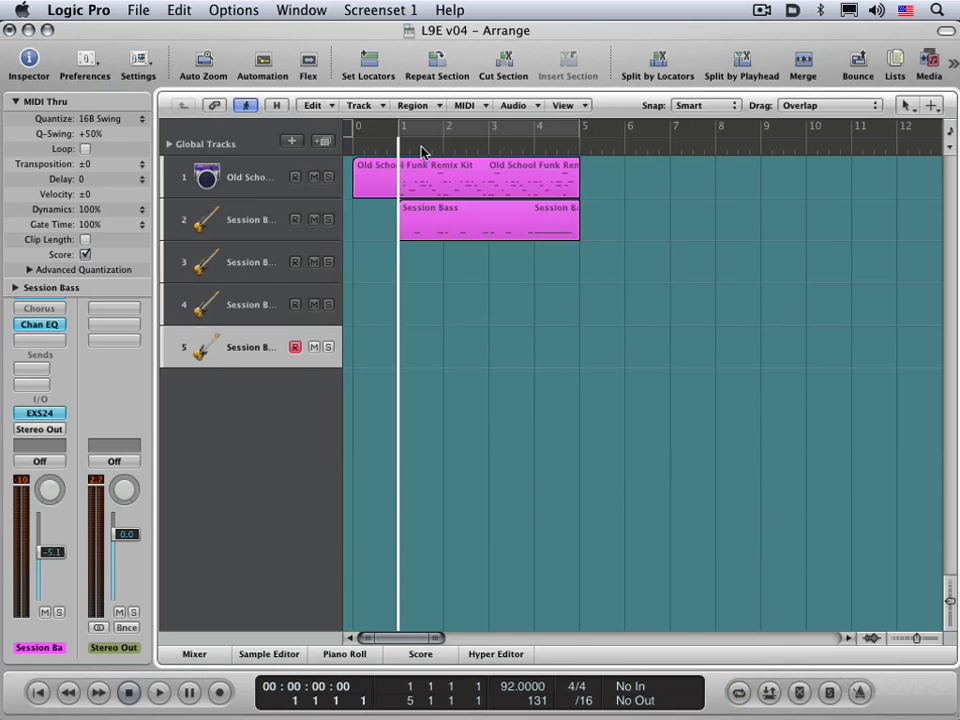
pyautogui.click(255, 220)
pyautogui.press('r')
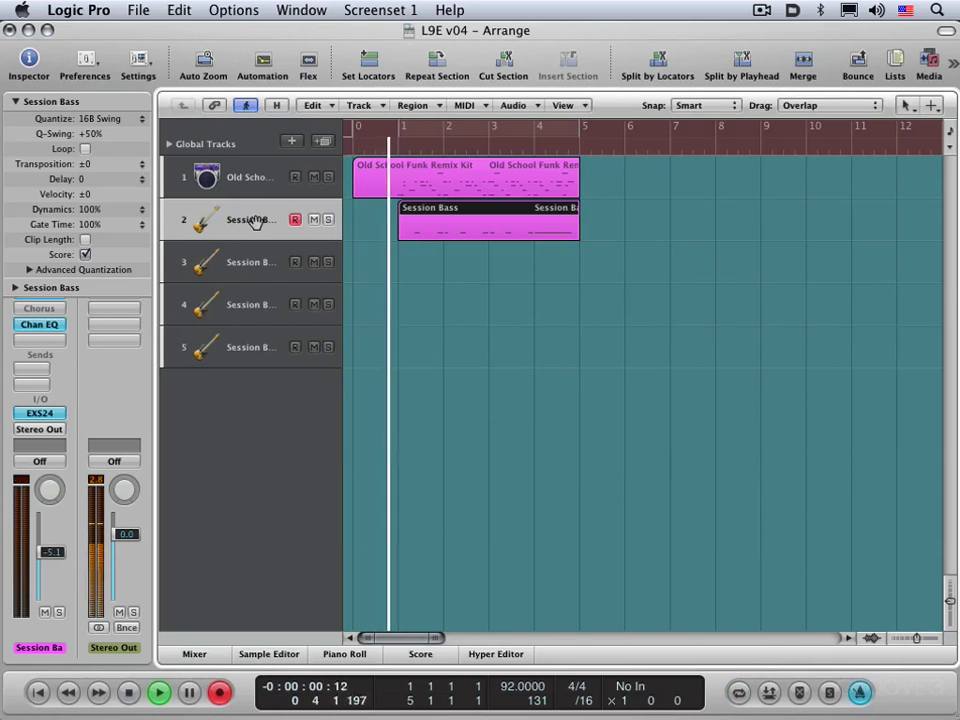
pyautogui.press('space')
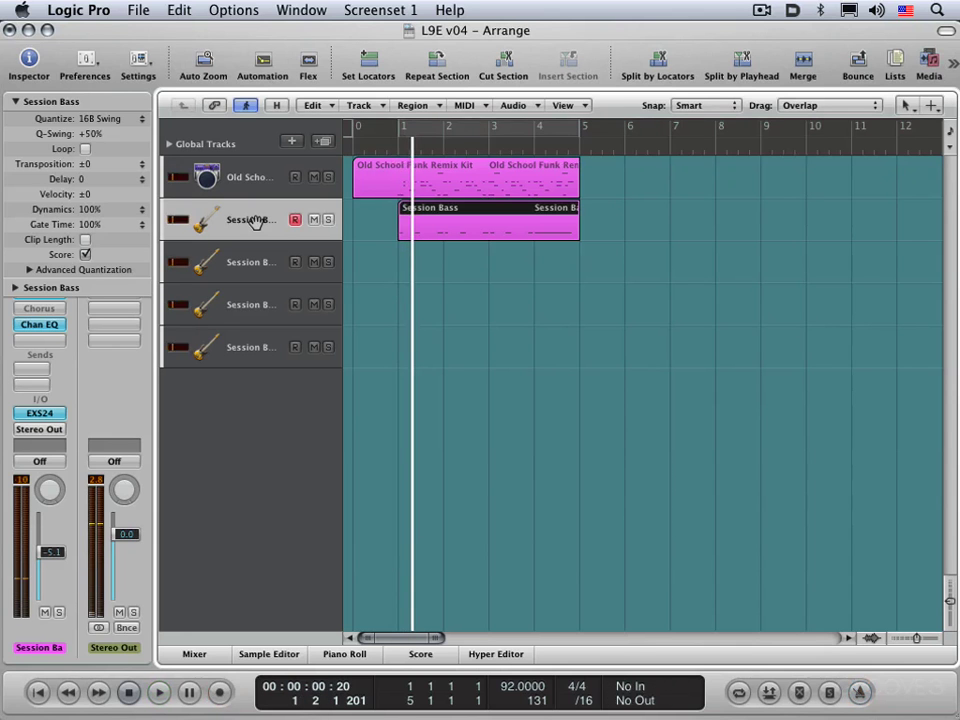
pyautogui.press('space')
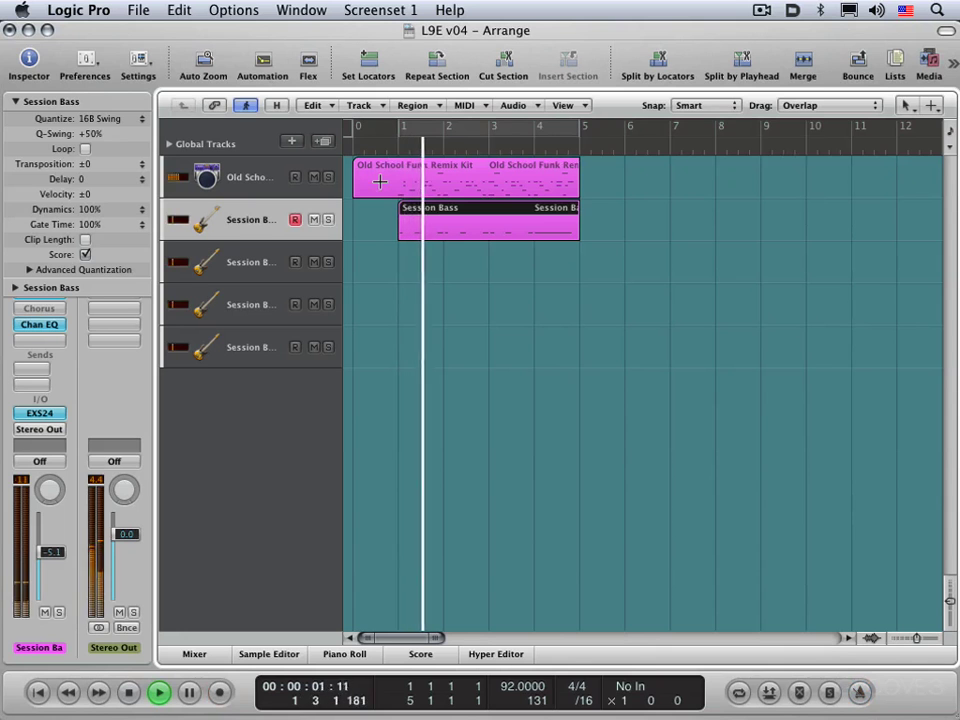
pyautogui.press('space')
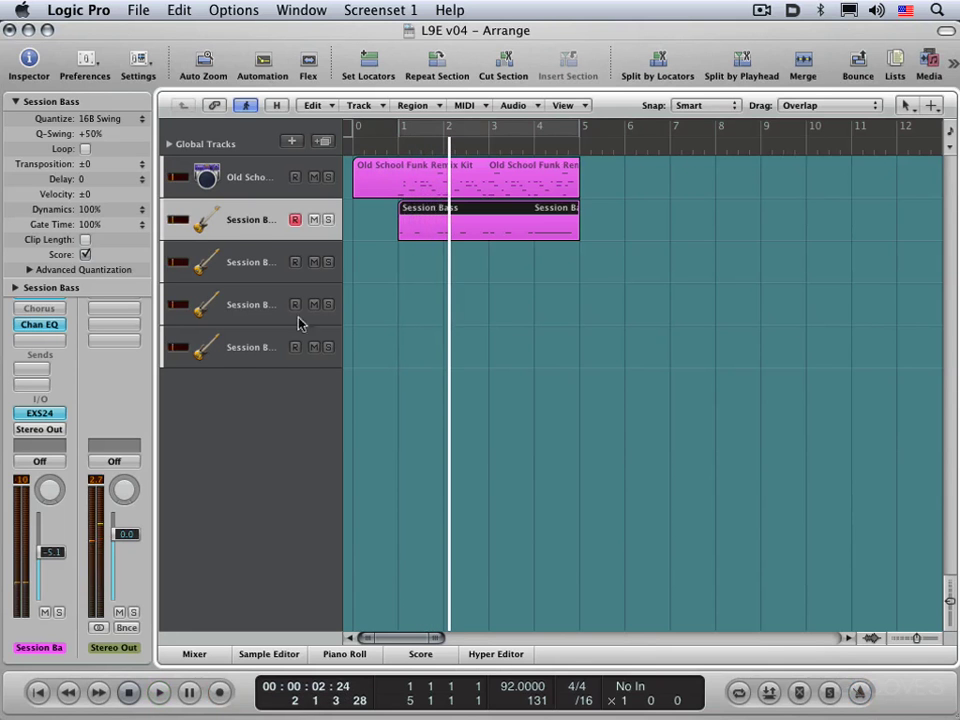
# Delete the three empty Session Bass tracks 3, 4 and 5
pyautogui.click(250, 347)
pyautogui.press('super+BackSpace')
pyautogui.press('super+BackSpace')
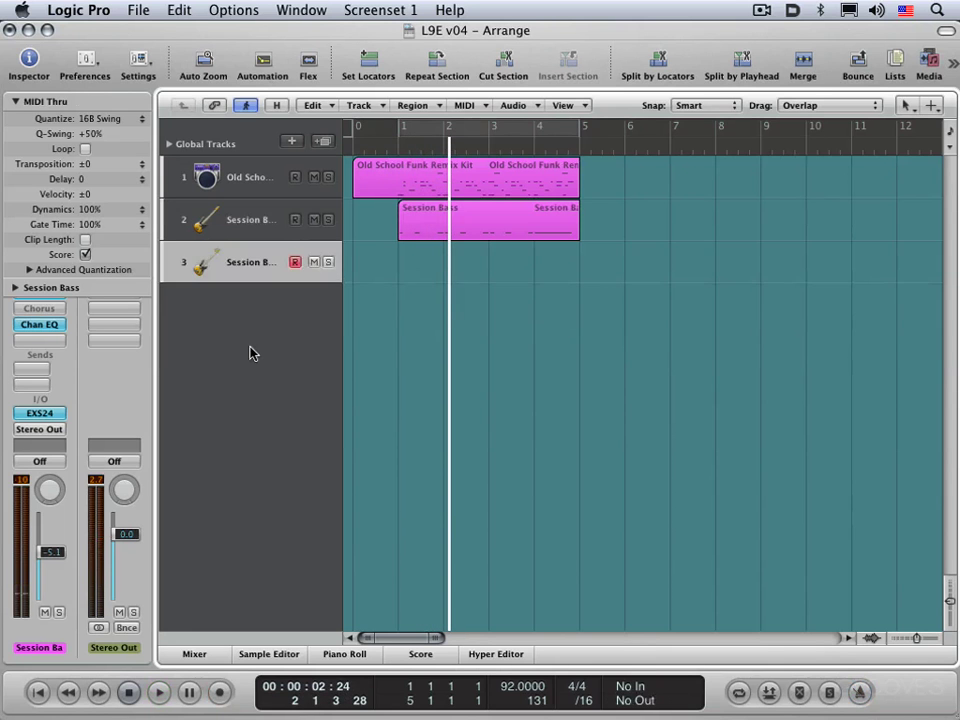
pyautogui.press('super+BackSpace')
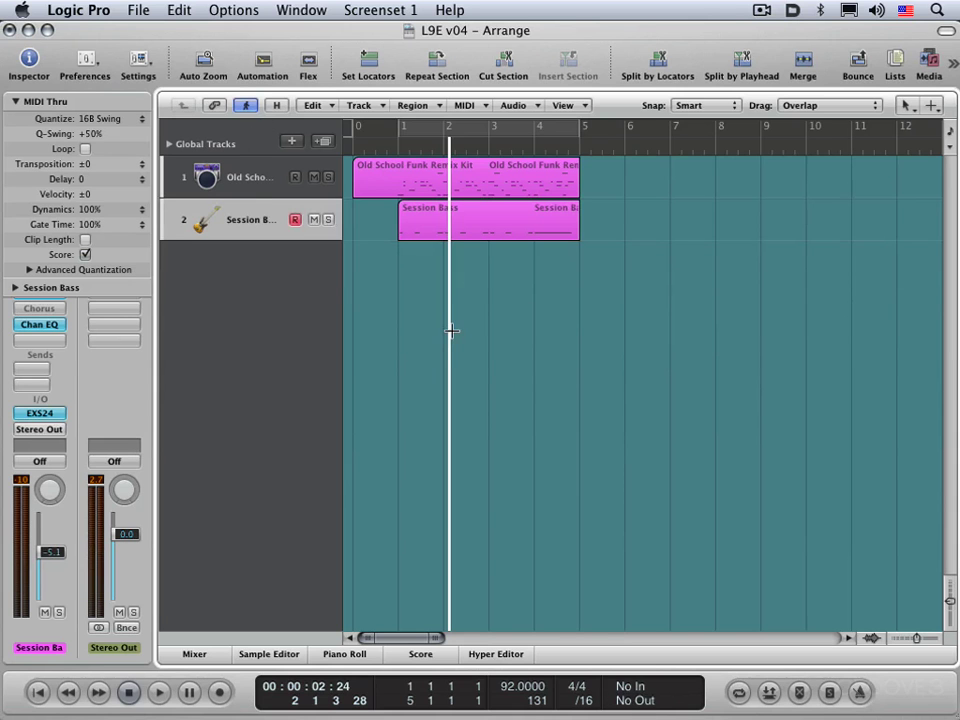
# Add one software instrument track with the Family Clav patch from 05 Keyboards, 03 Clav, and set its level to -3.7 dB
pyautogui.press('alt+super+n')
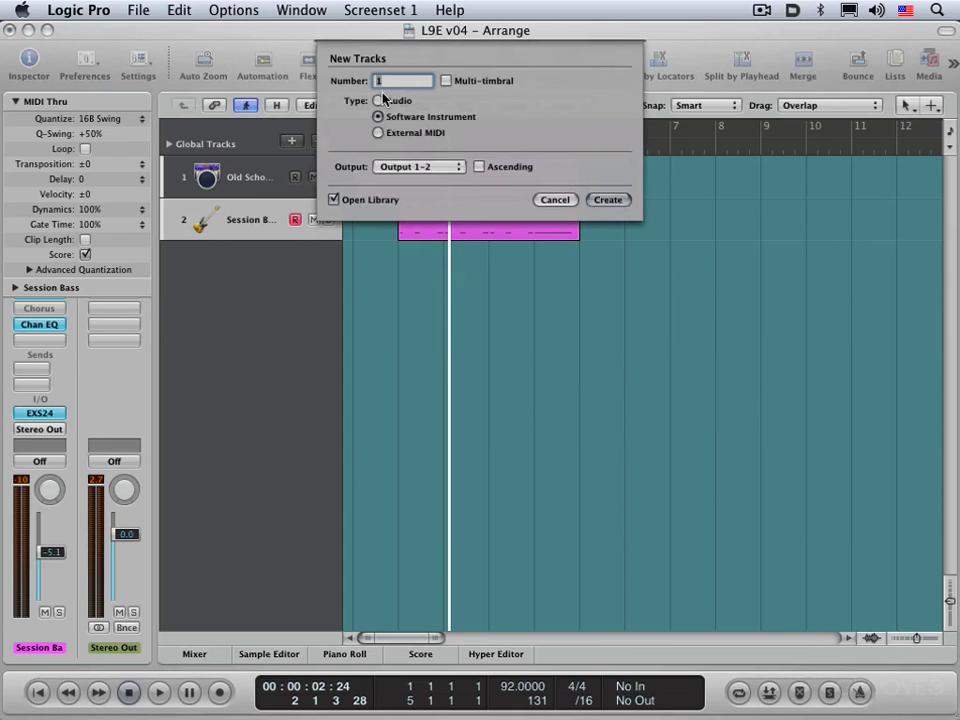
pyautogui.click(608, 199)
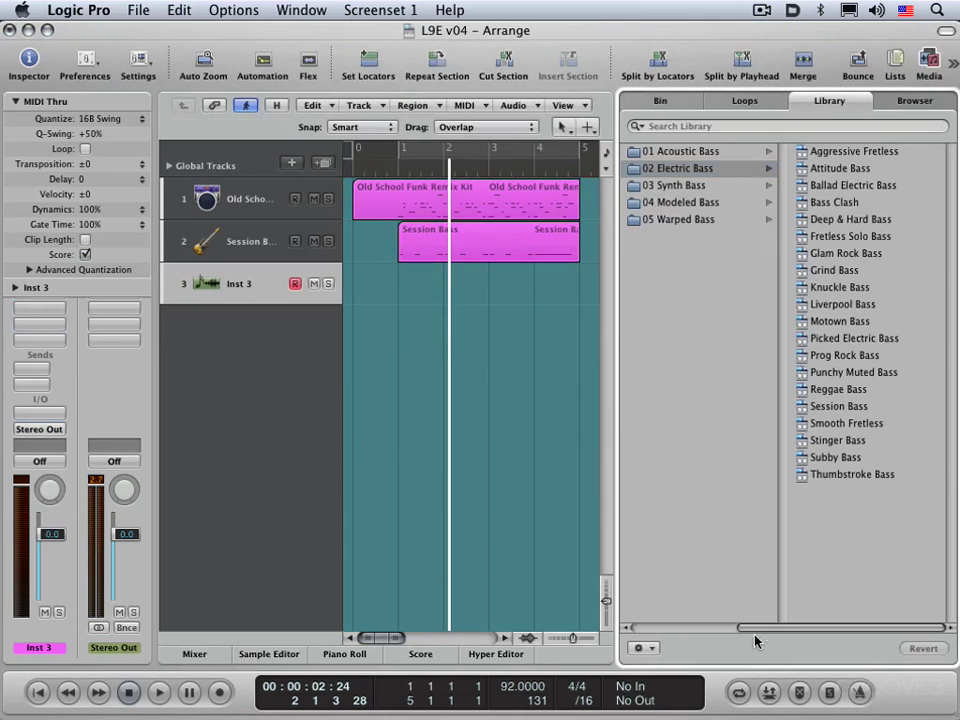
pyautogui.click(686, 627)
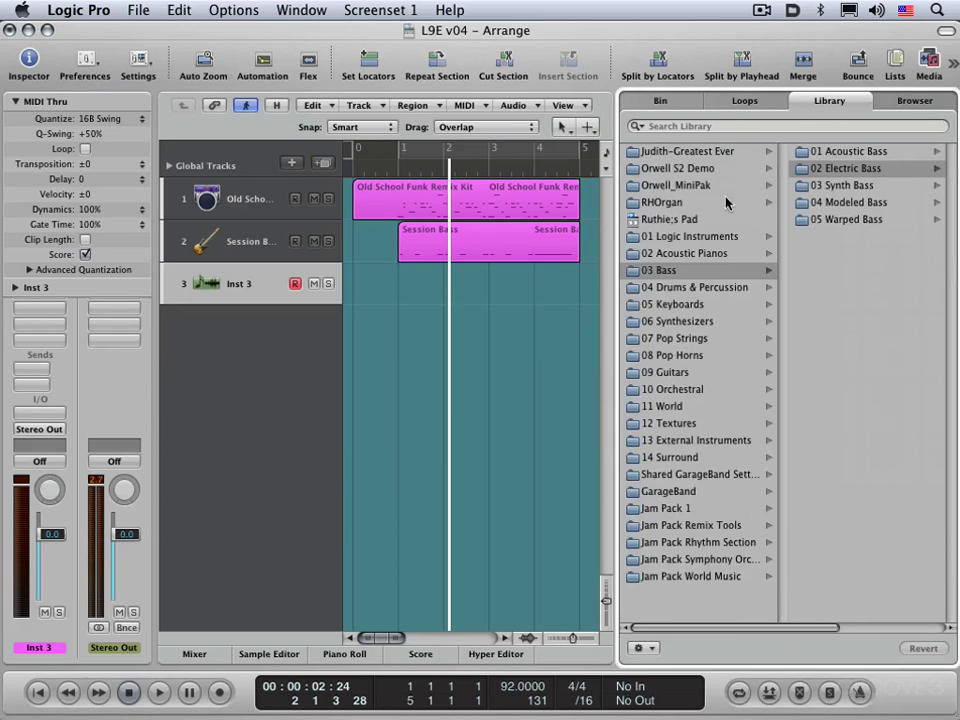
pyautogui.click(682, 305)
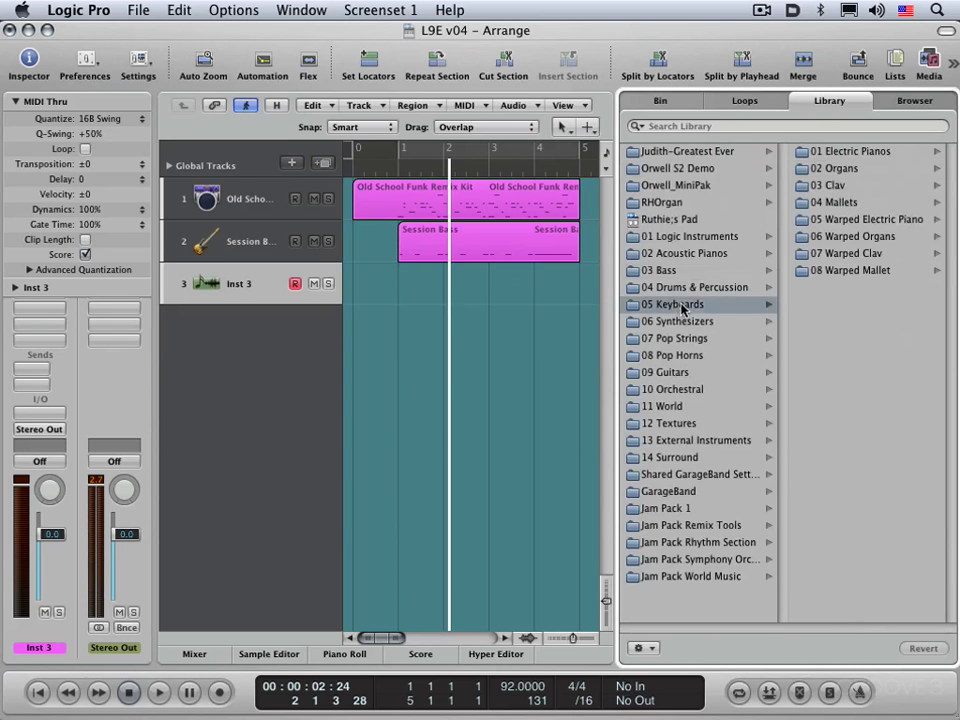
pyautogui.click(830, 186)
pyautogui.click(836, 220)
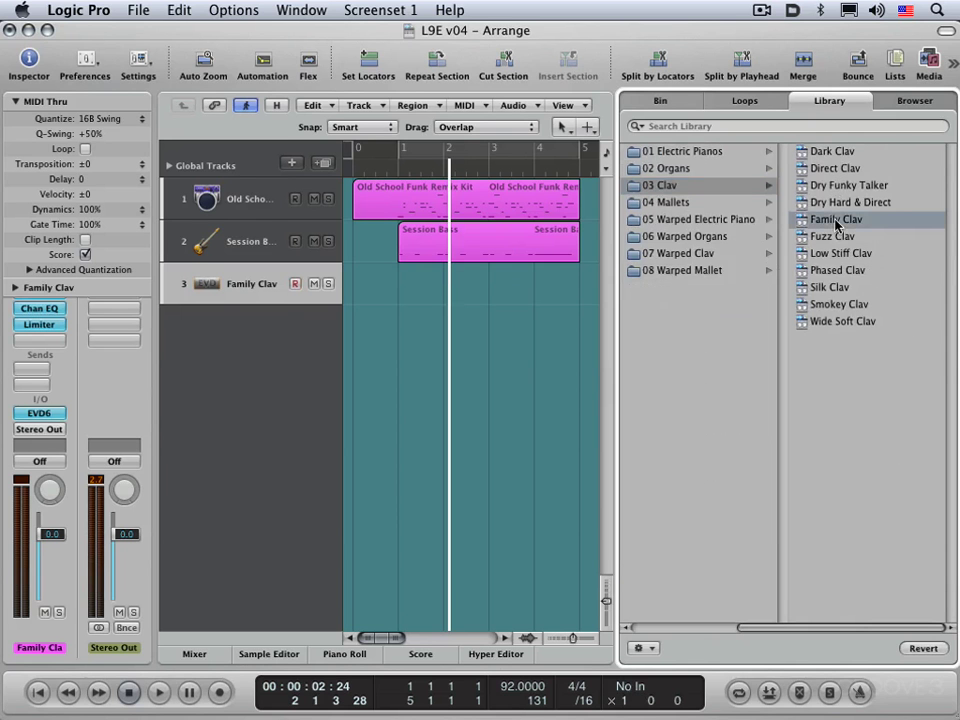
pyautogui.press('f')
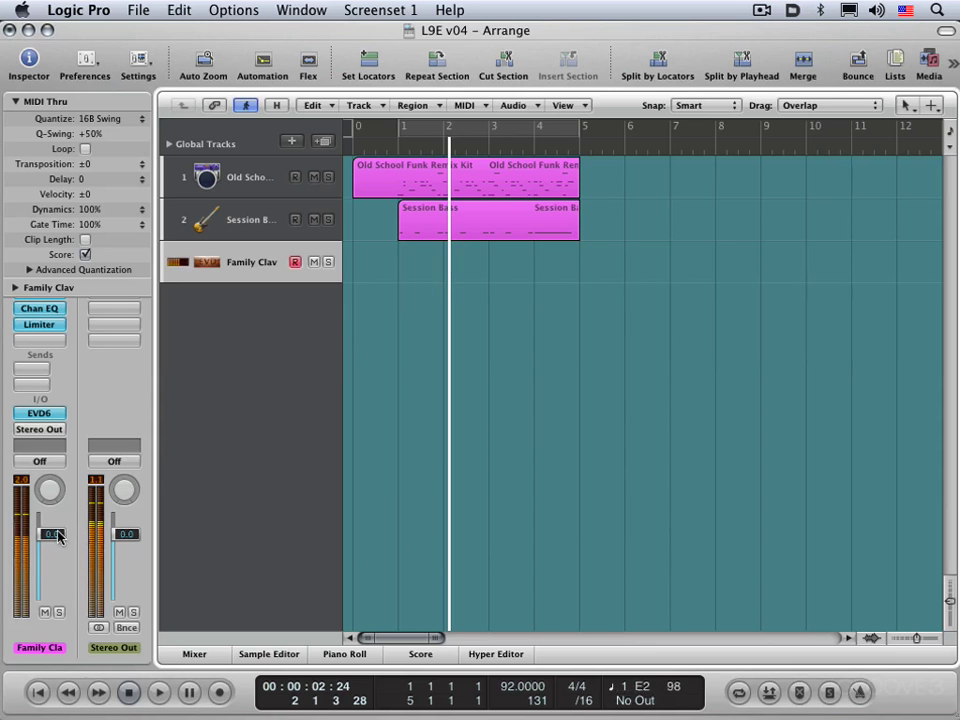
pyautogui.moveTo(58, 535); pyautogui.dragTo(57, 549)
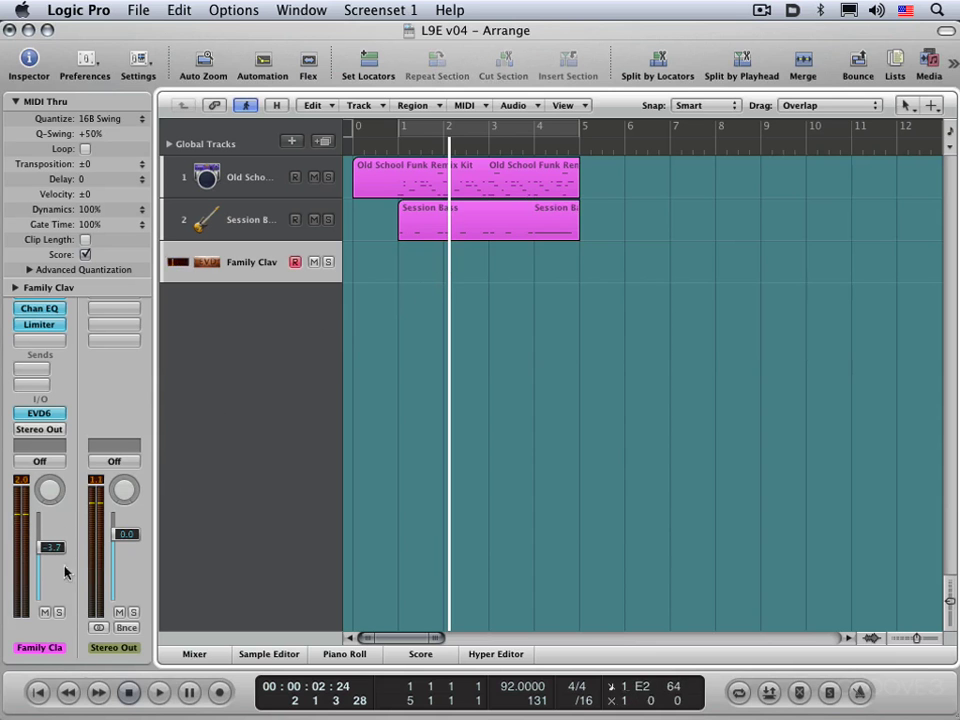
# Place the playhead at bar 1 and set overlapping MIDI recordings to "Create take folders" in the project's recording settings
pyautogui.click(398, 153)
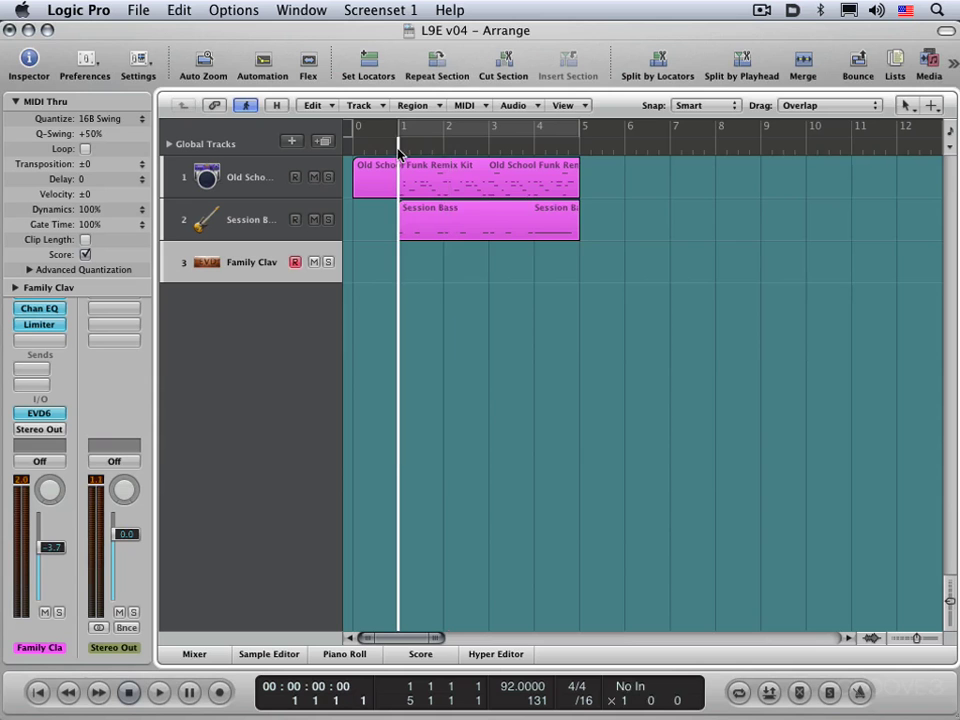
pyautogui.hotkey('alt', '*')
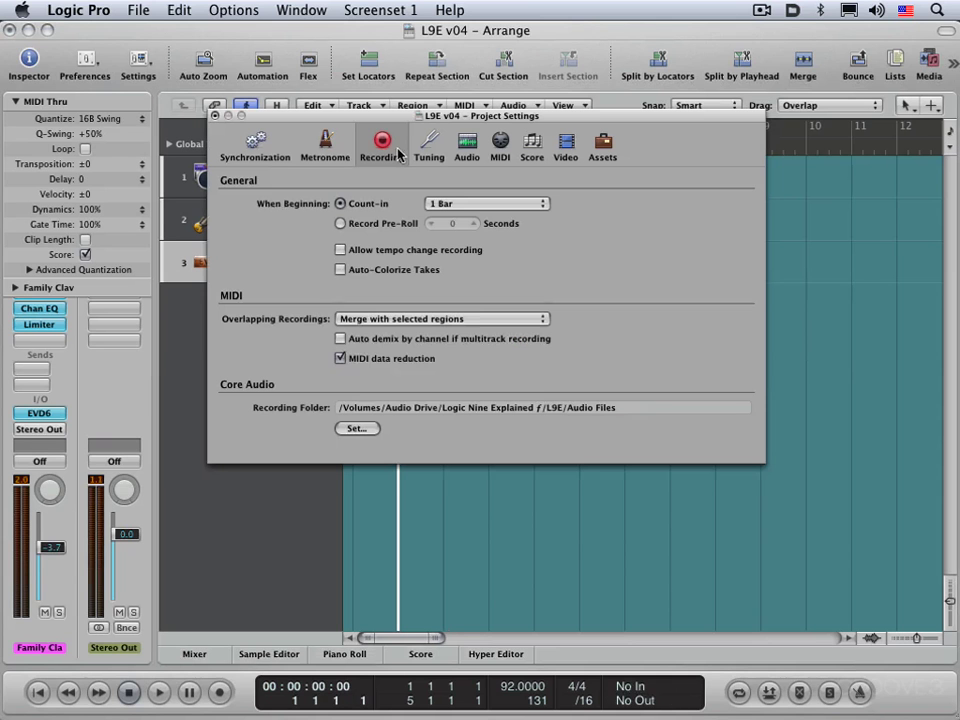
pyautogui.click(470, 321)
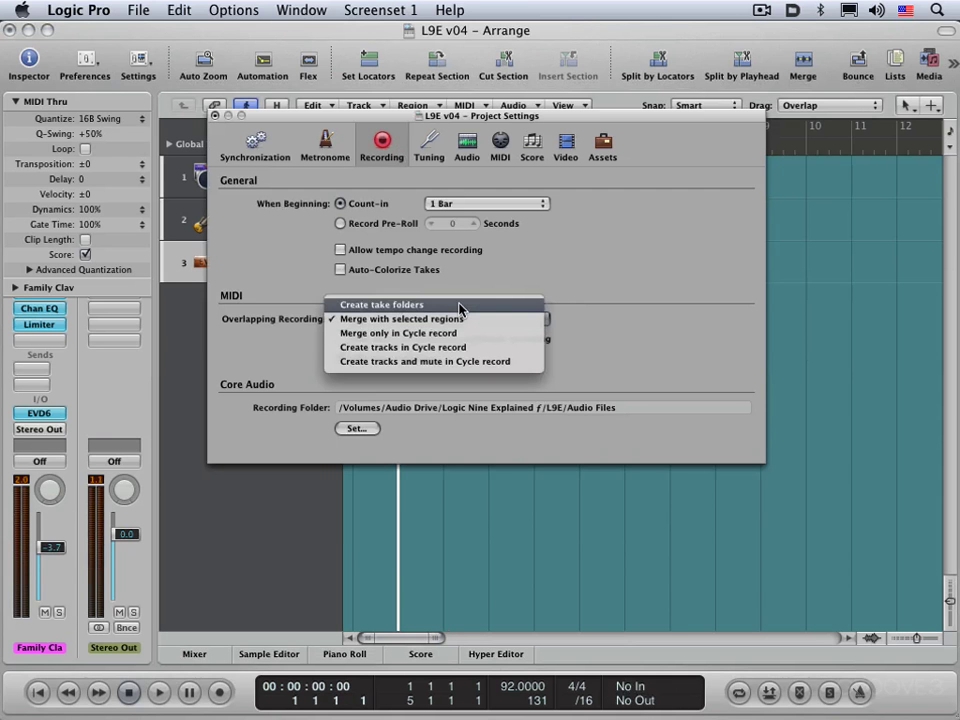
pyautogui.click(459, 306)
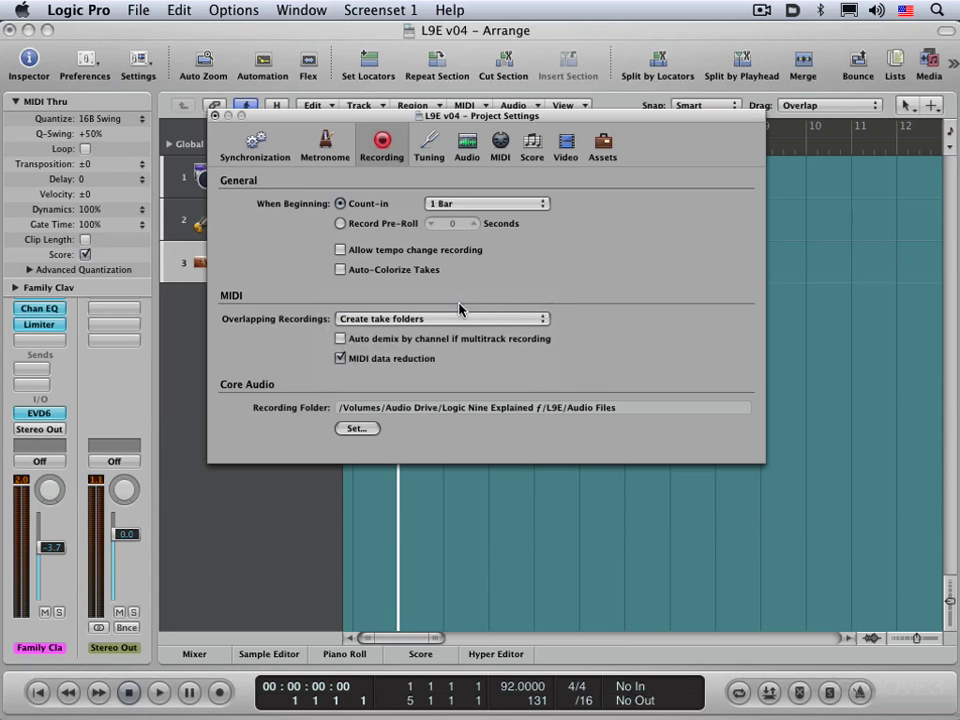
pyautogui.click(215, 116)
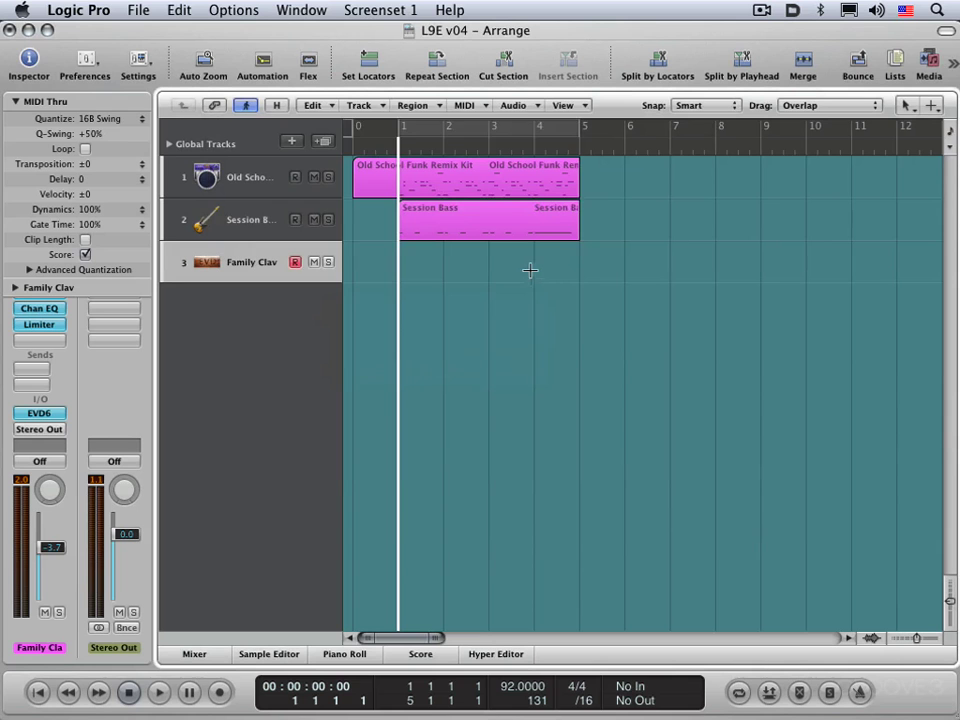
# Turn cycle on, lower the Family Clav level to -8.2 dB, and record three clav passes over bars 1 to 5
pyautogui.click(463, 133)
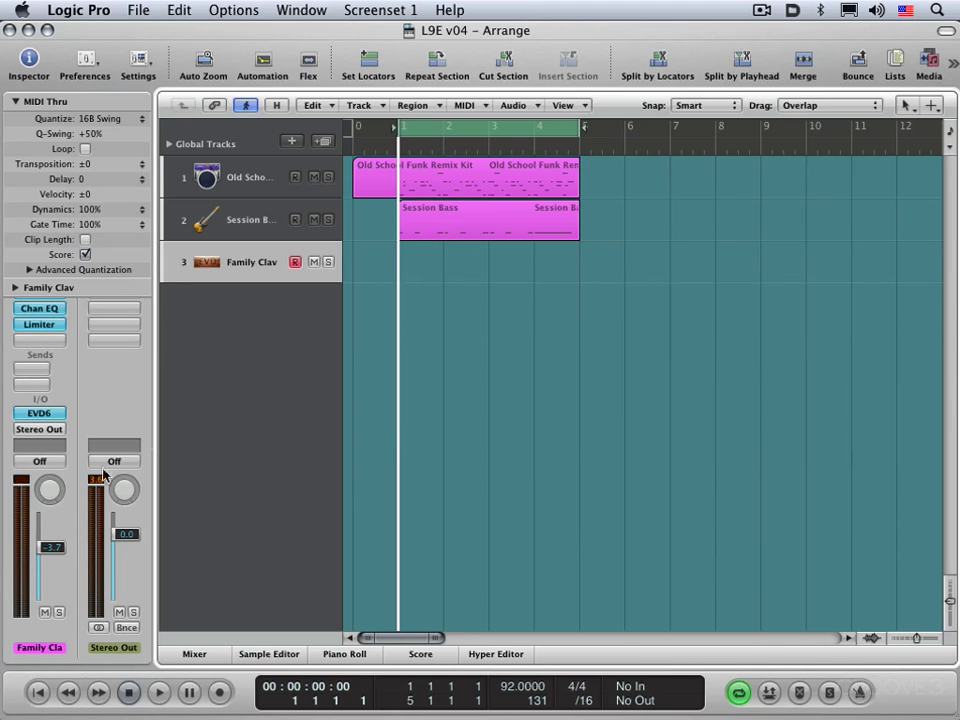
pyautogui.moveTo(52, 548); pyautogui.dragTo(52, 557)
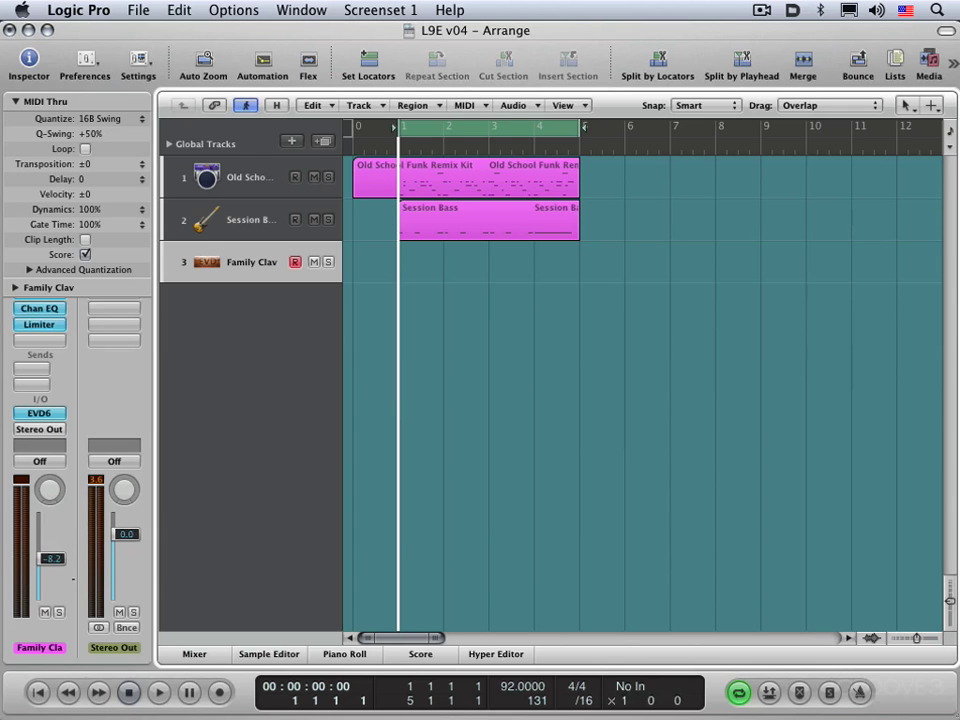
pyautogui.press('r')
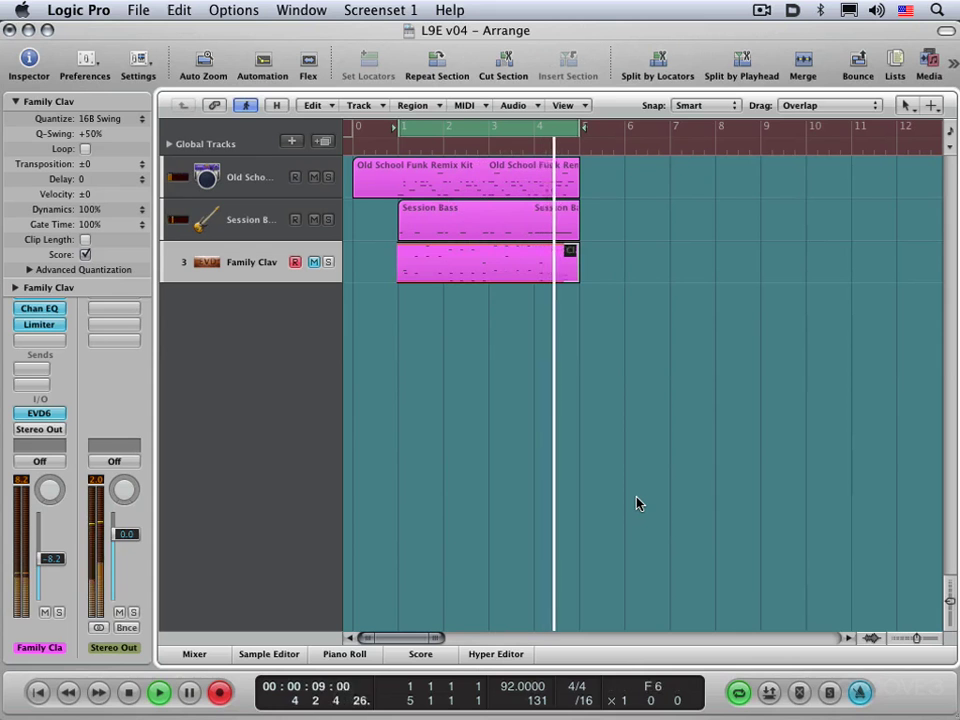
pyautogui.press('space')
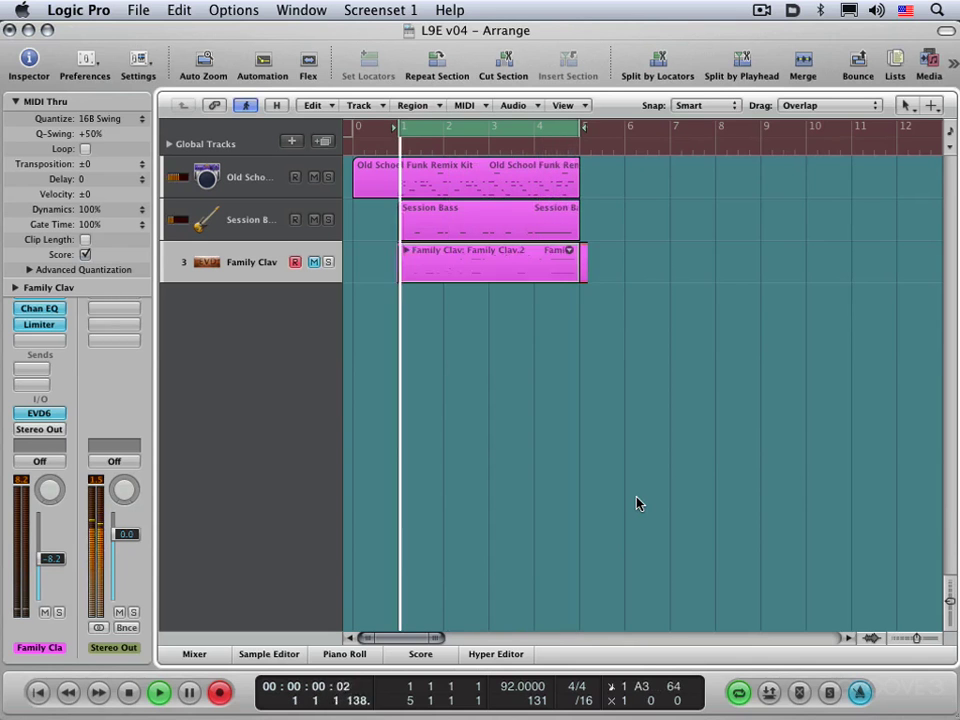
pyautogui.press('space')
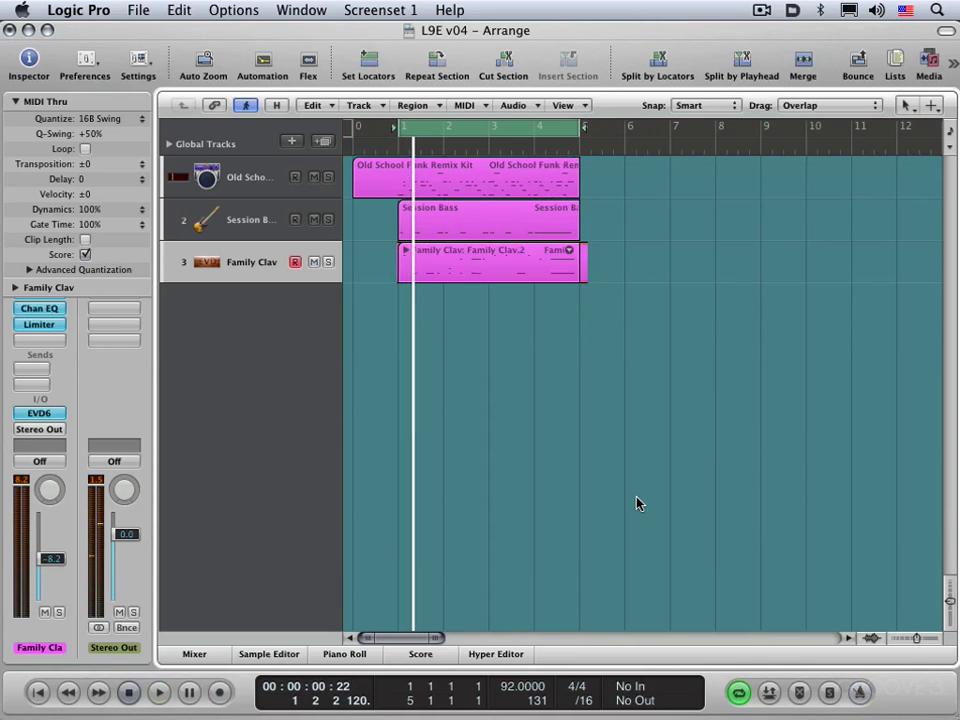
# Expand the Family Clav take folder, switch to its second and finally its first take, and collapse and expand the folder again
pyautogui.click(468, 257)
pyautogui.doubleClick(469, 255)
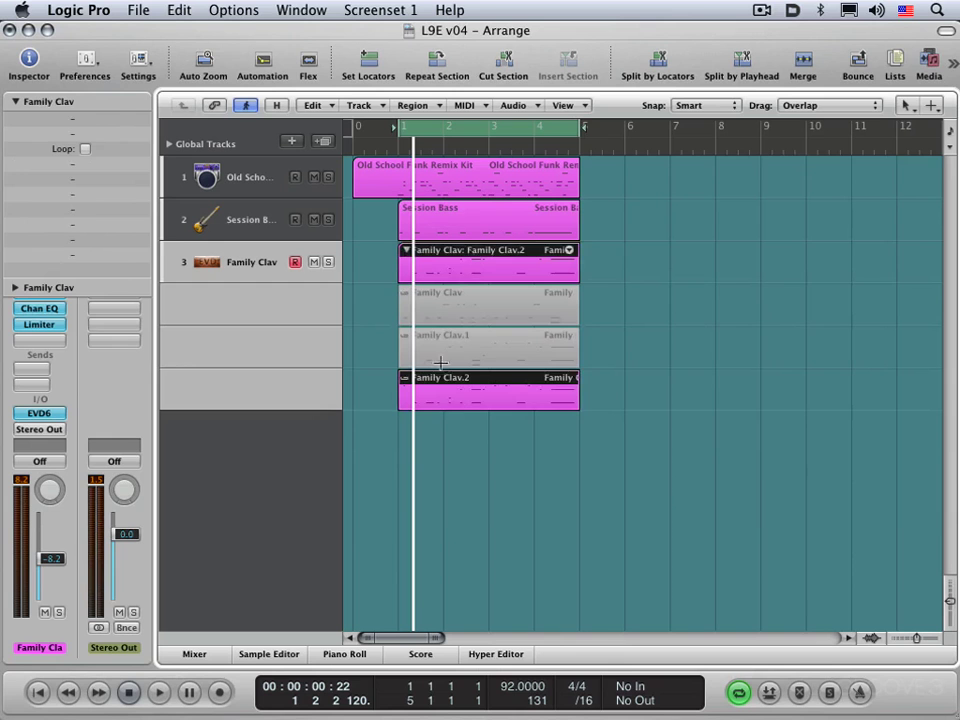
pyautogui.click(449, 340)
pyautogui.click(455, 296)
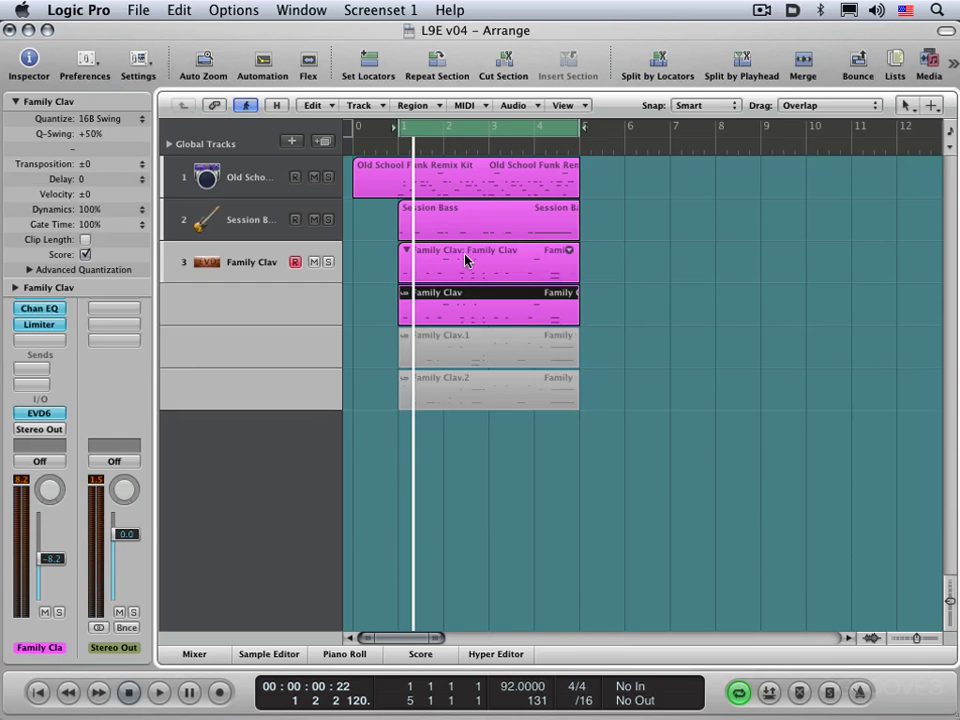
pyautogui.doubleClick(469, 255)
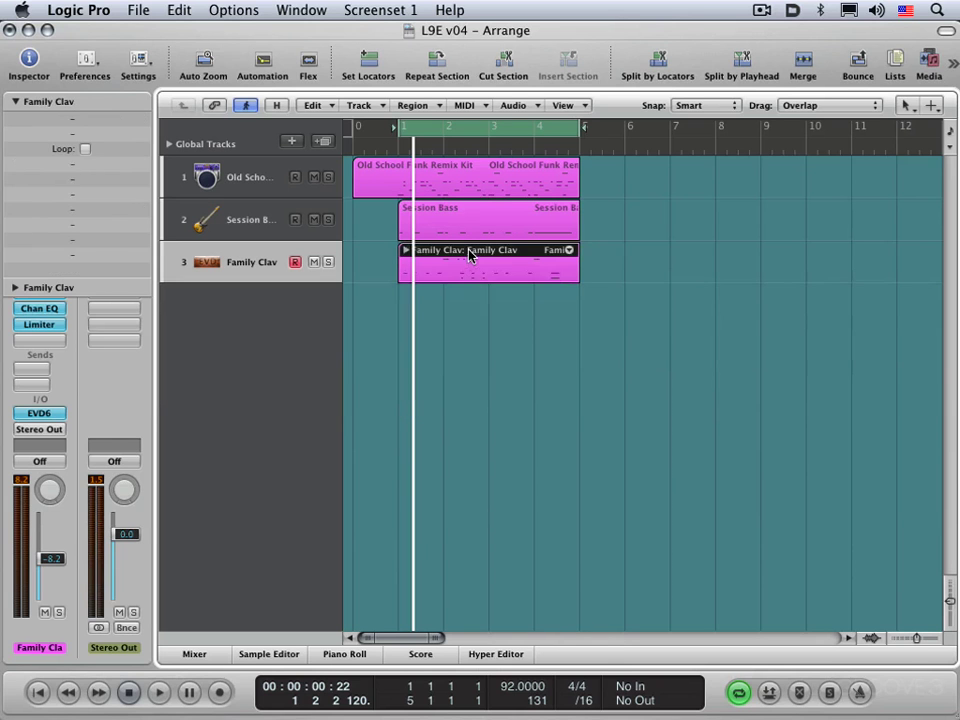
pyautogui.click(404, 251)
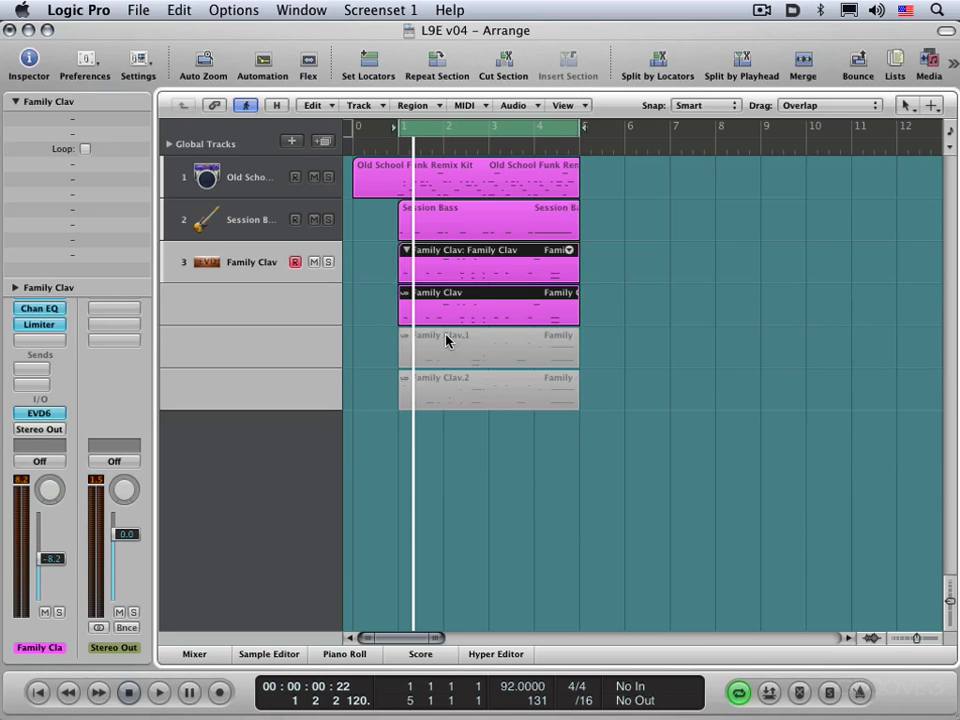
# Play the cycle while auditioning the three Family Clav takes in order, lower the track's level to -11.4 dB, and stop playback
pyautogui.press('space')
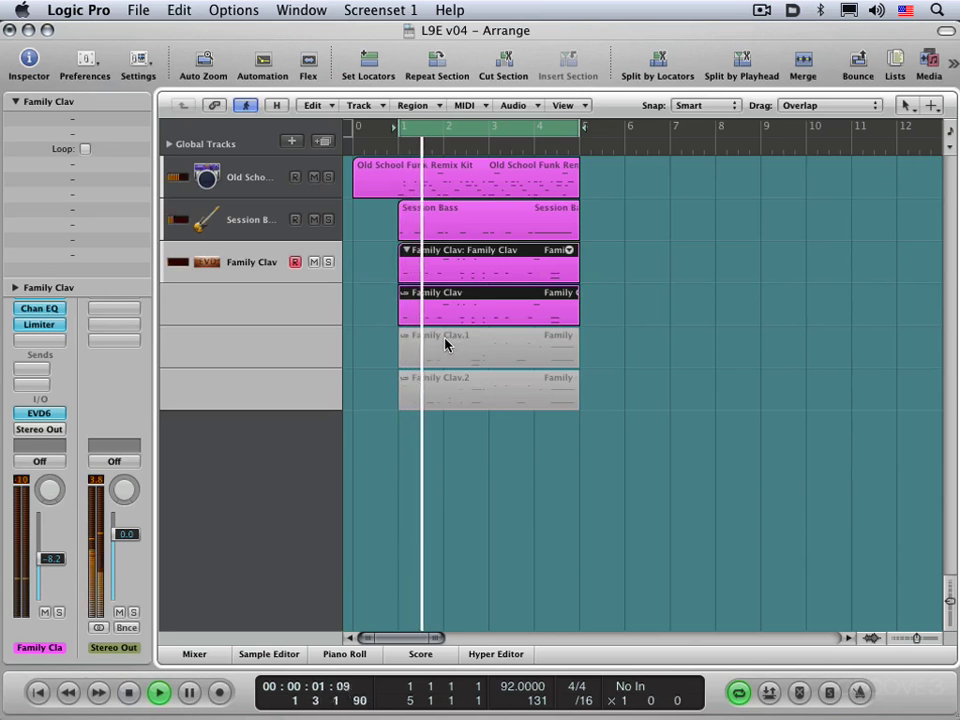
pyautogui.click(452, 338)
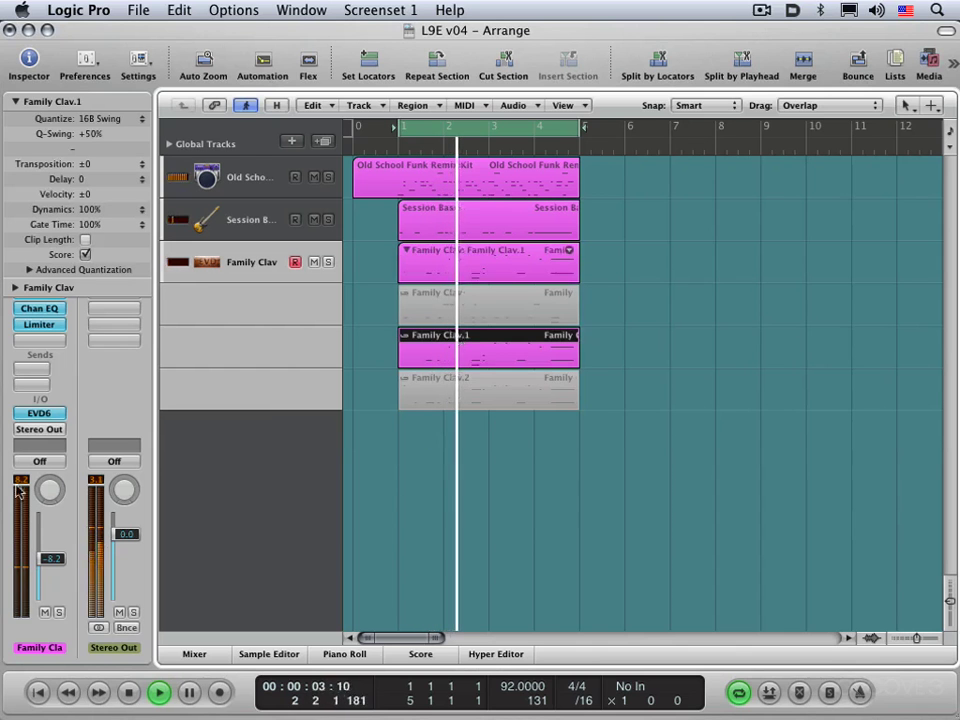
pyautogui.moveTo(57, 562); pyautogui.dragTo(57, 568)
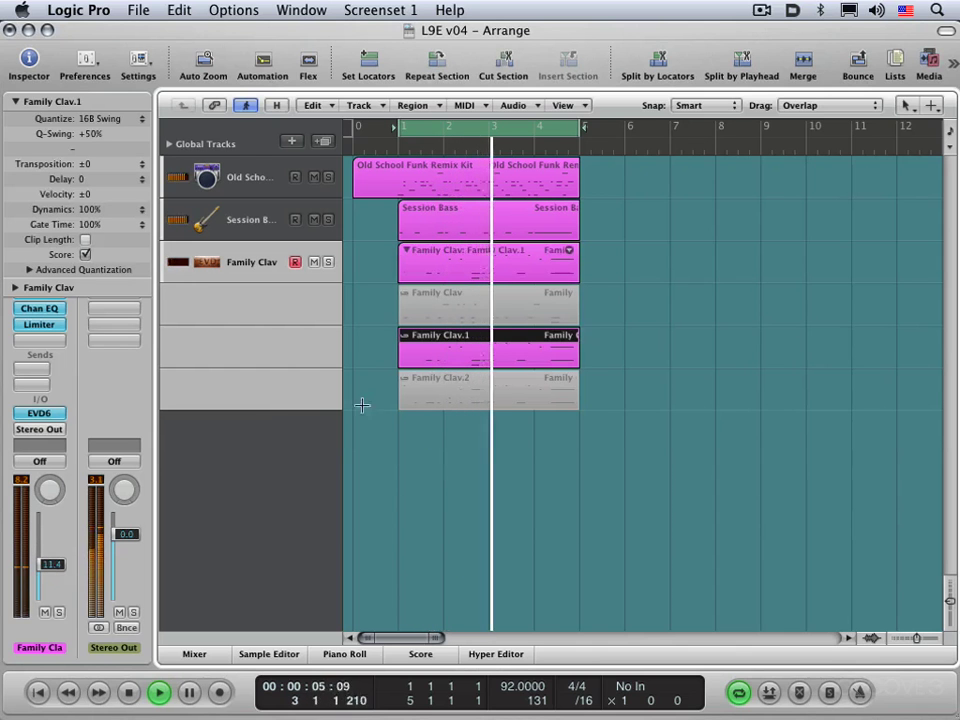
pyautogui.click(451, 380)
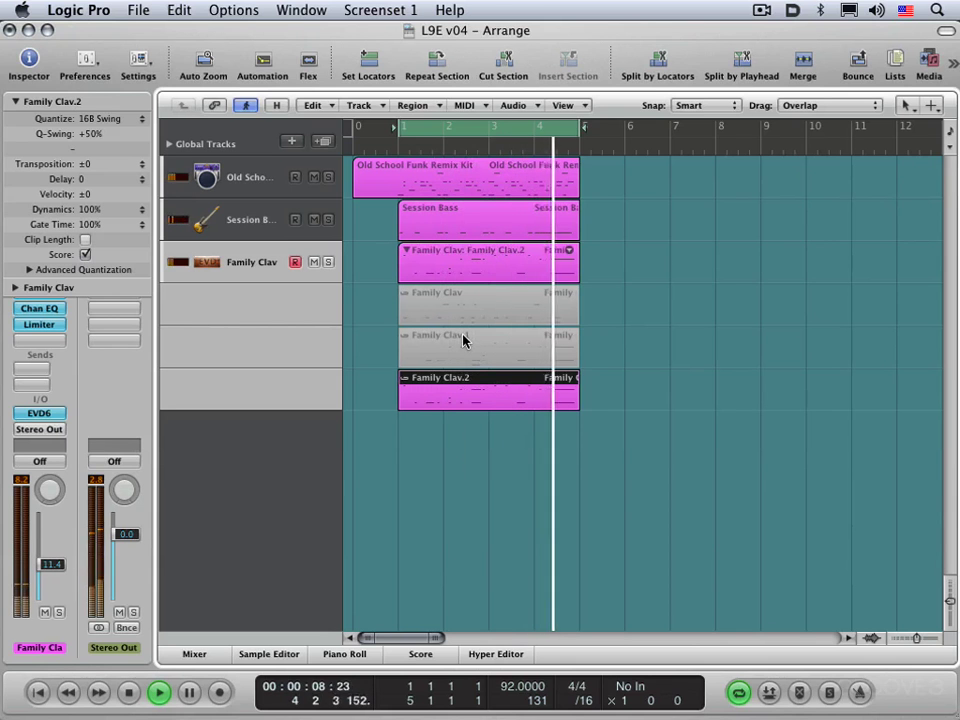
pyautogui.press('space')
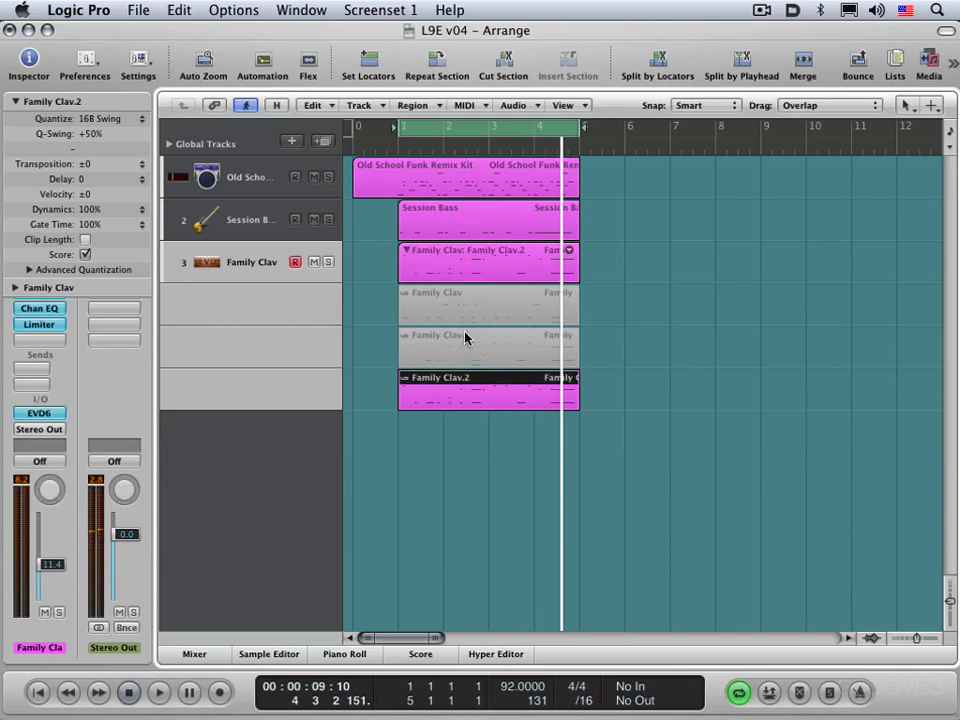
# Make Family Clav.1 the active take and leave the Family Clav take folder collapsed after reopening it once
pyautogui.click(465, 337)
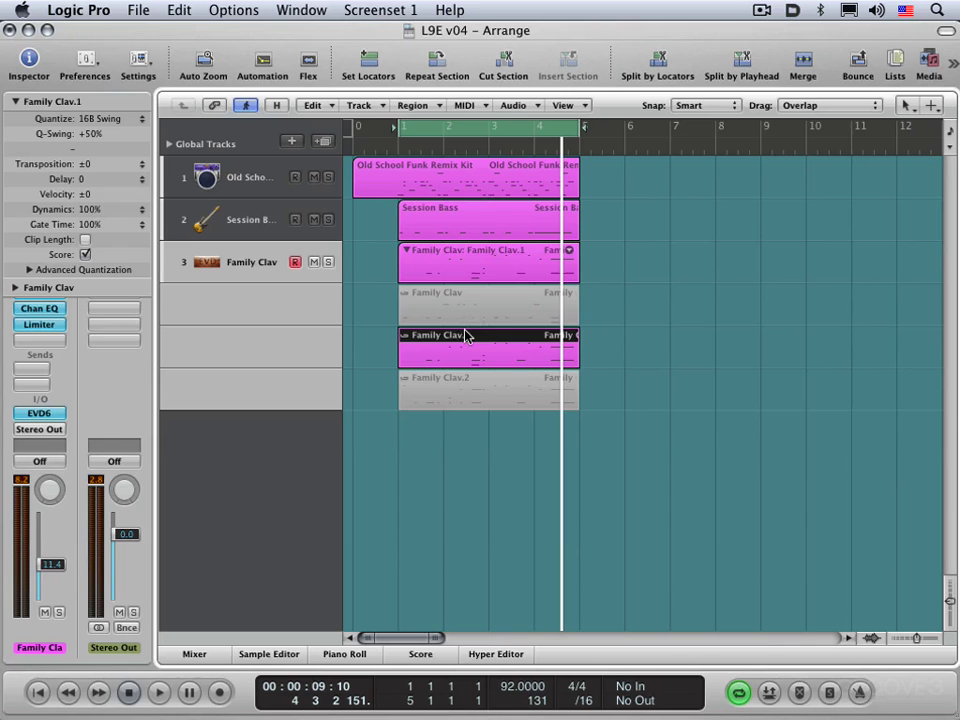
pyautogui.doubleClick(461, 253)
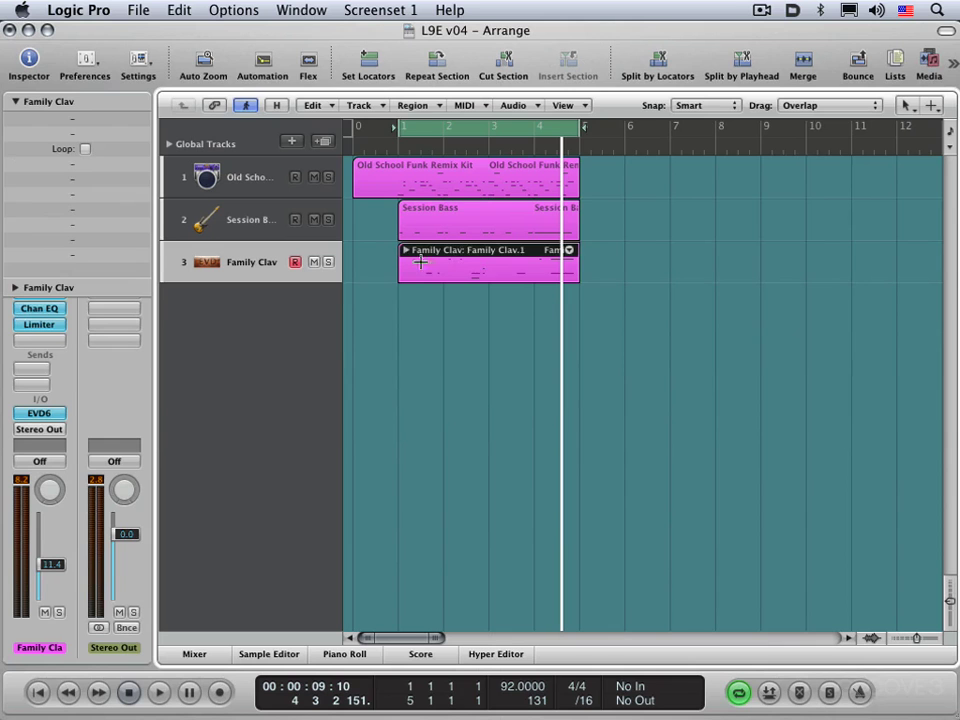
pyautogui.doubleClick(447, 255)
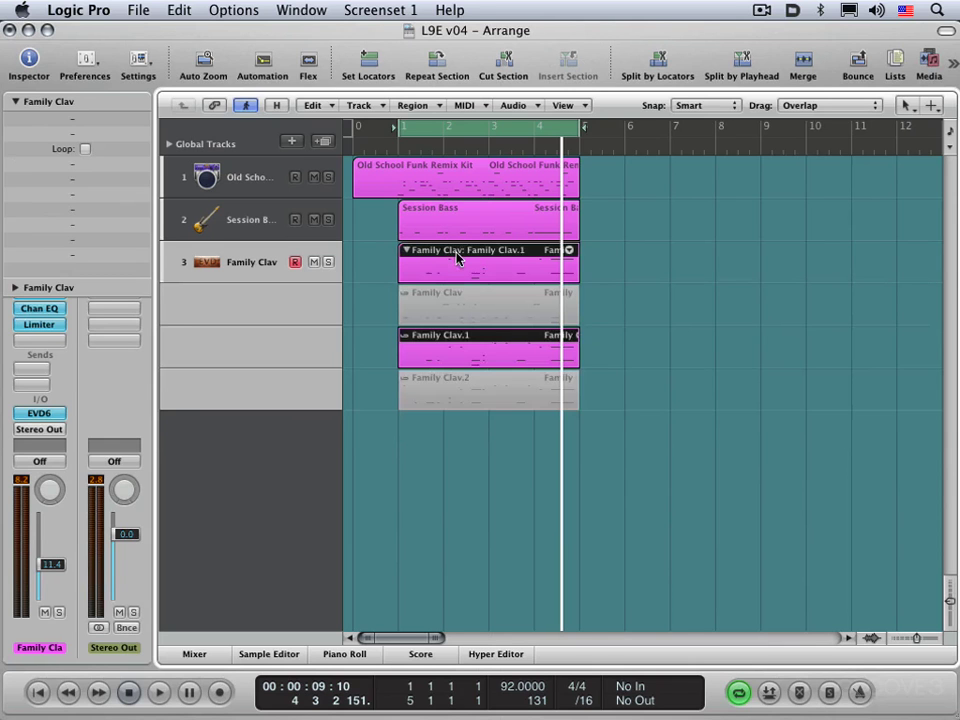
pyautogui.doubleClick(458, 256)
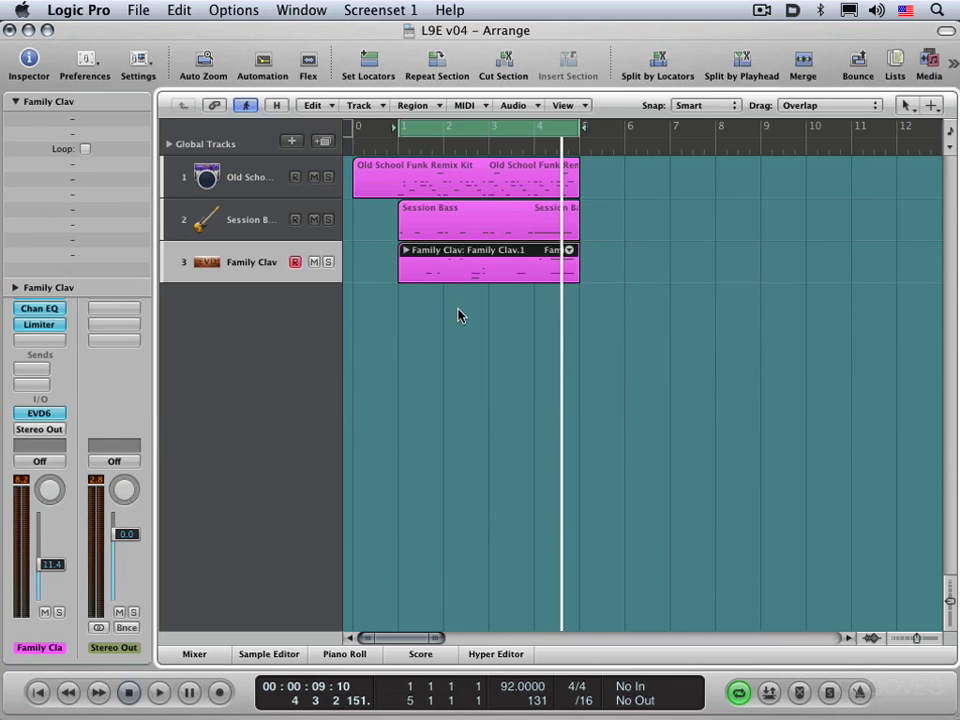